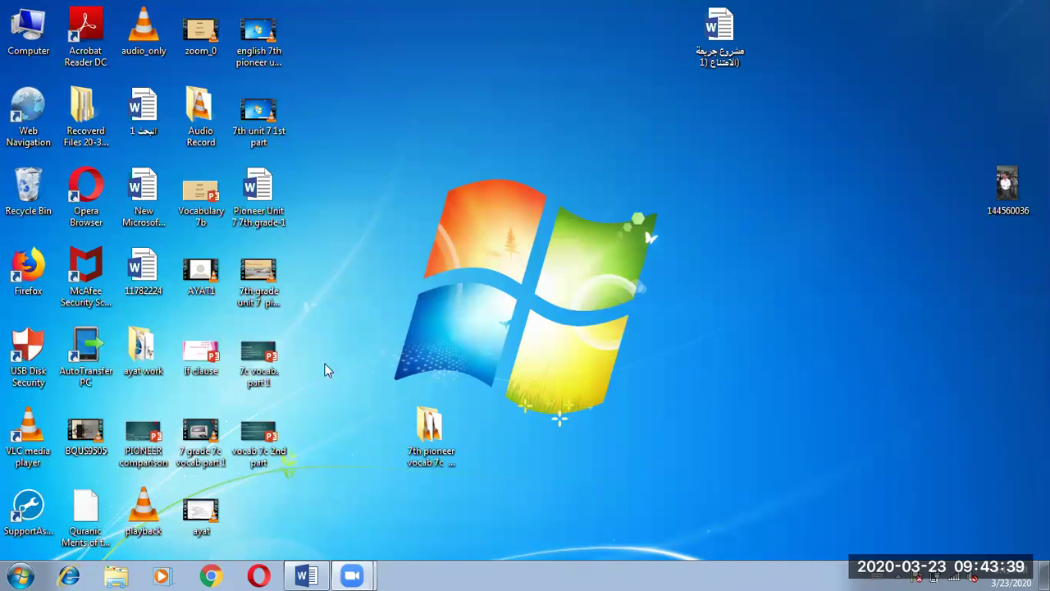
# Open the "vocab 7c 2nd part" presentation from the desktop, dismiss the activation notice and display the slides in Reading View.
pyautogui.click(261, 446)
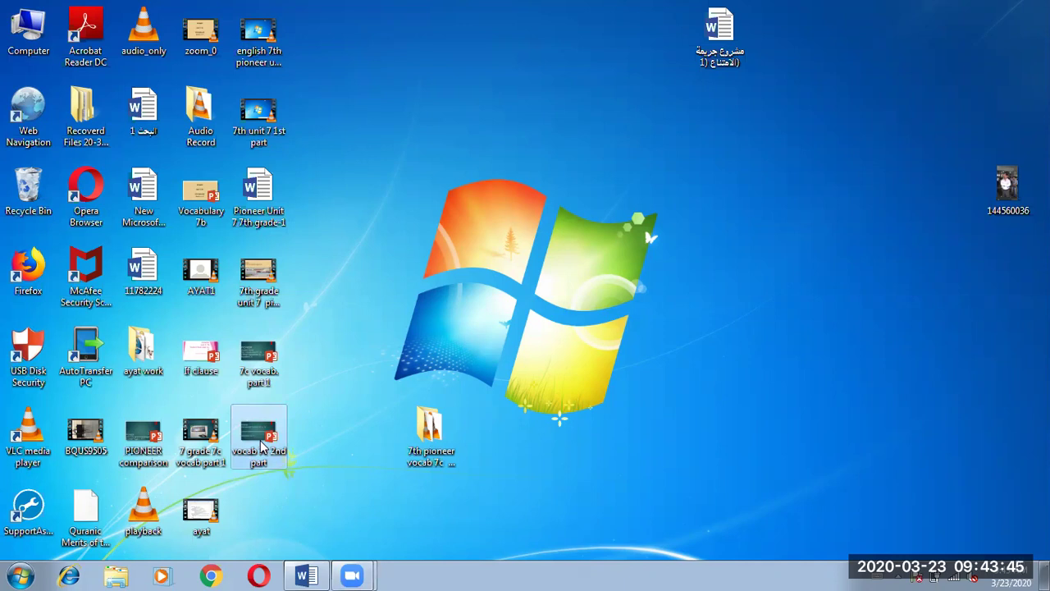
pyautogui.doubleClick(262, 447)
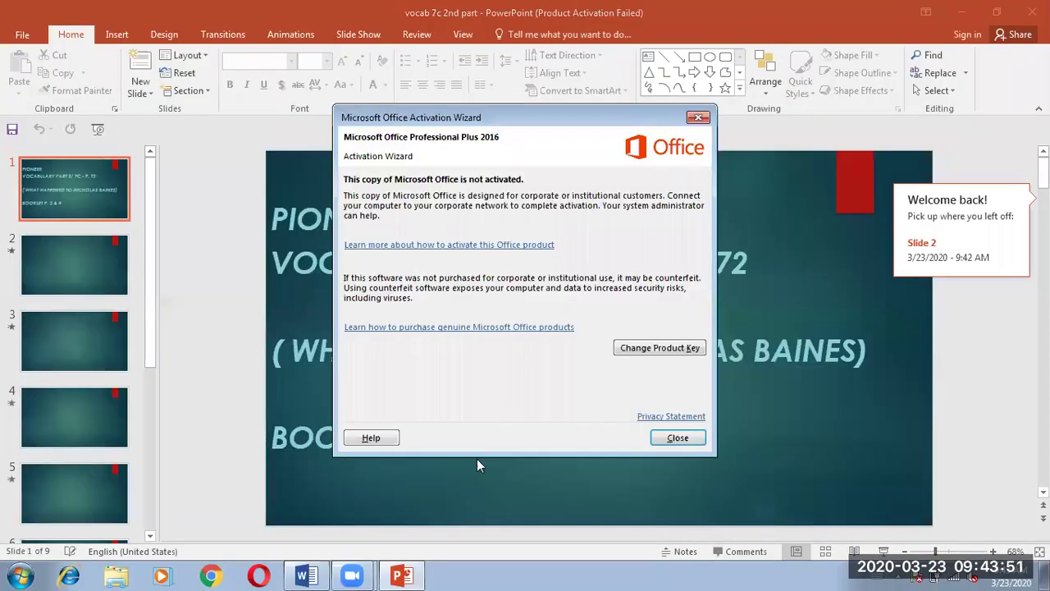
pyautogui.click(681, 438)
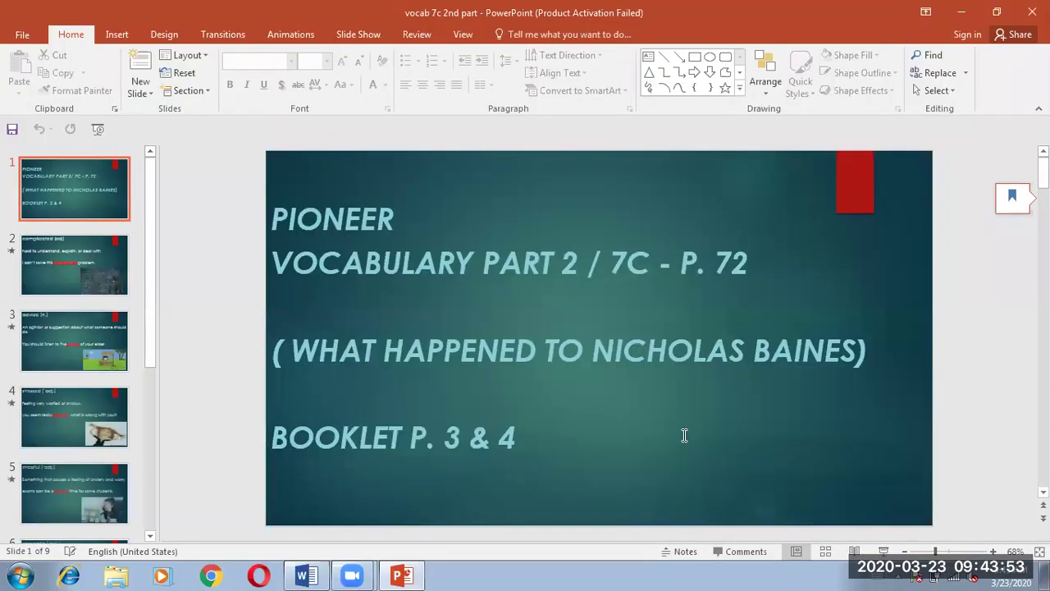
pyautogui.click(853, 550)
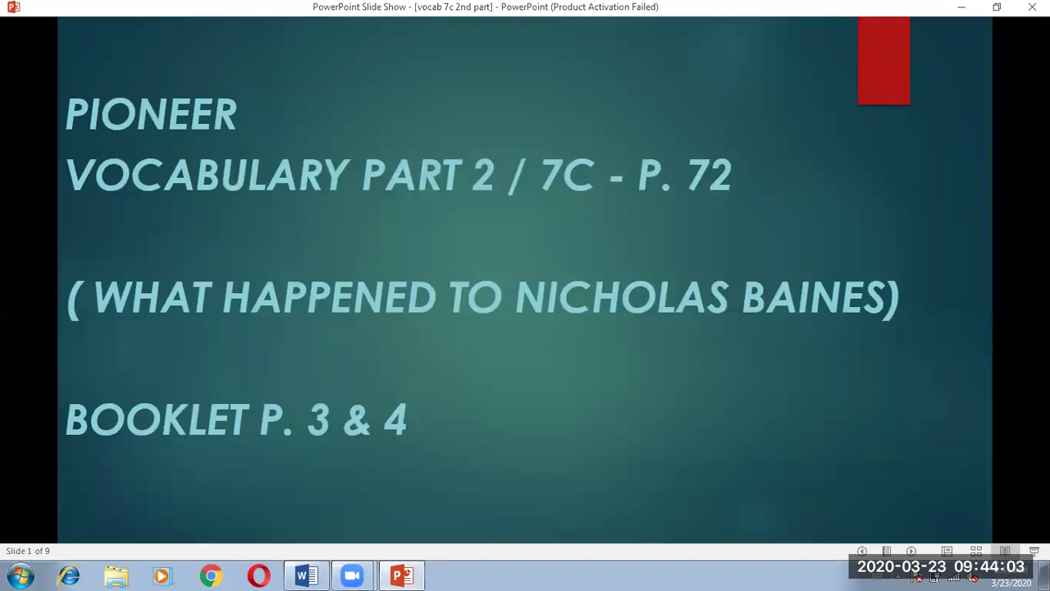
# Go through the vocabulary slides up to the final worksheet slide, and close the presentation.
pyautogui.press('Right')
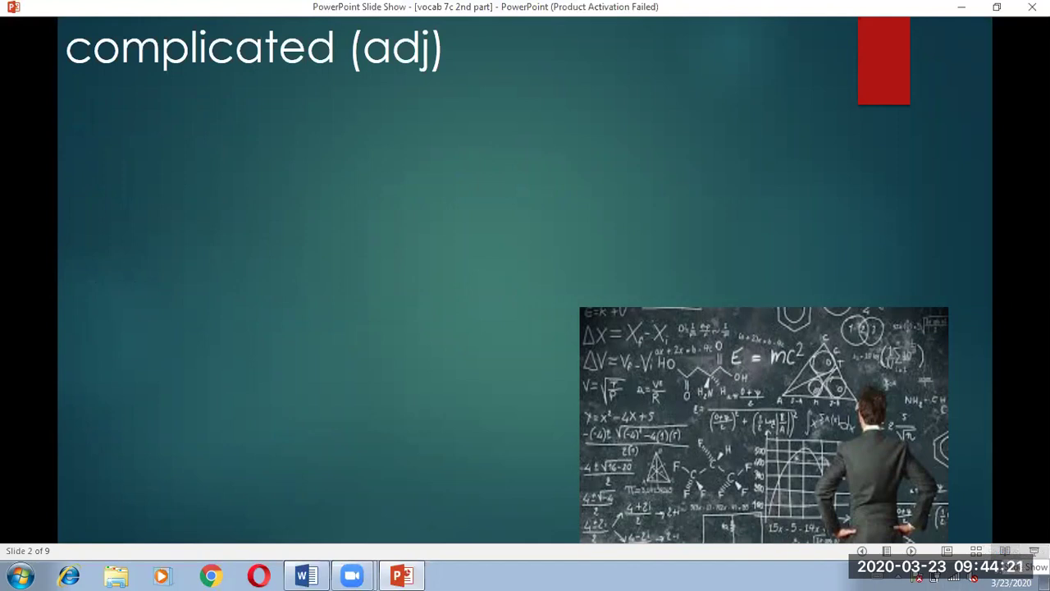
pyautogui.press('Escape')
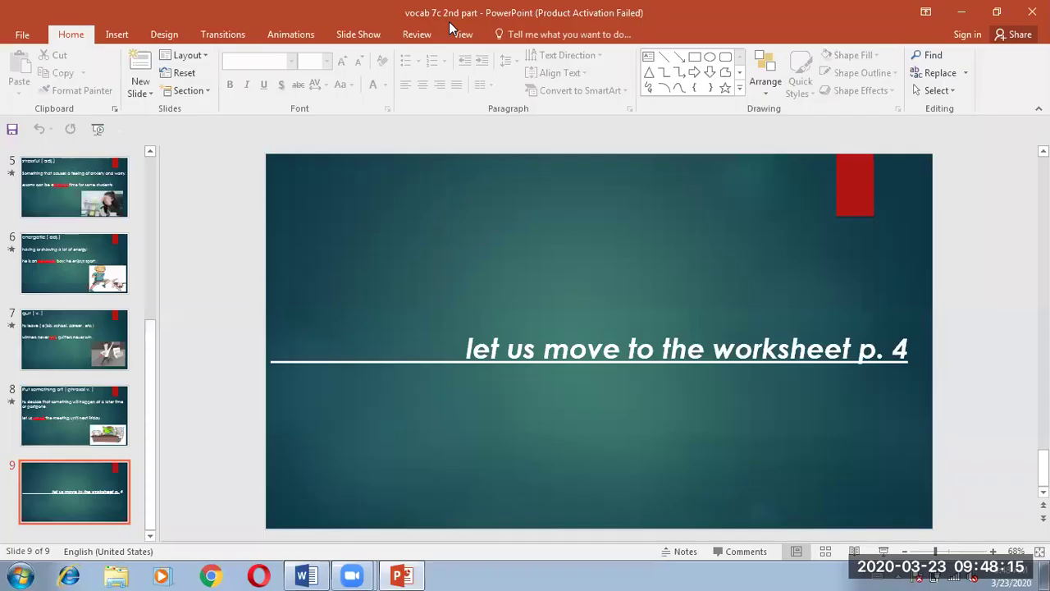
pyautogui.click(1027, 10)
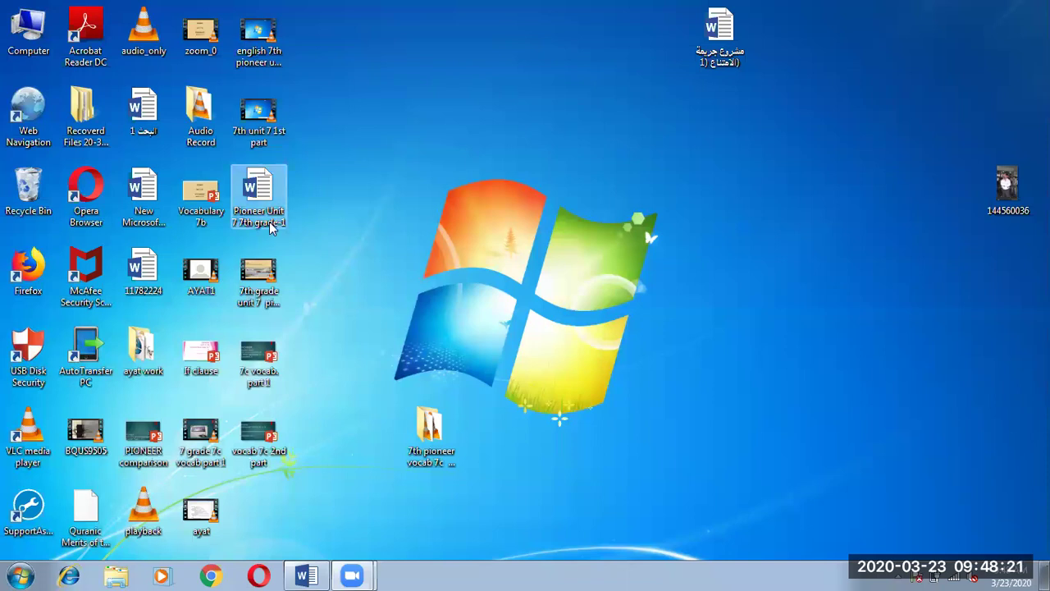
# Open the "Pioneer Unit 7 7th grade-1" document in Word at the Group Work fill-in-the-spaces exercise.
pyautogui.doubleClick(261, 201)
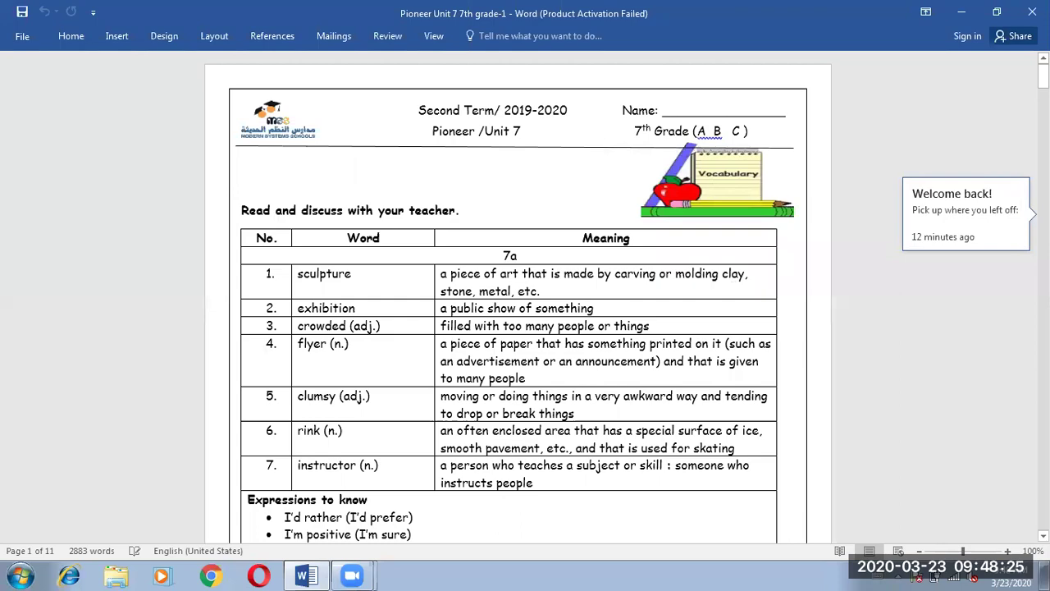
pyautogui.moveTo(1044, 72); pyautogui.dragTo(707, 200)
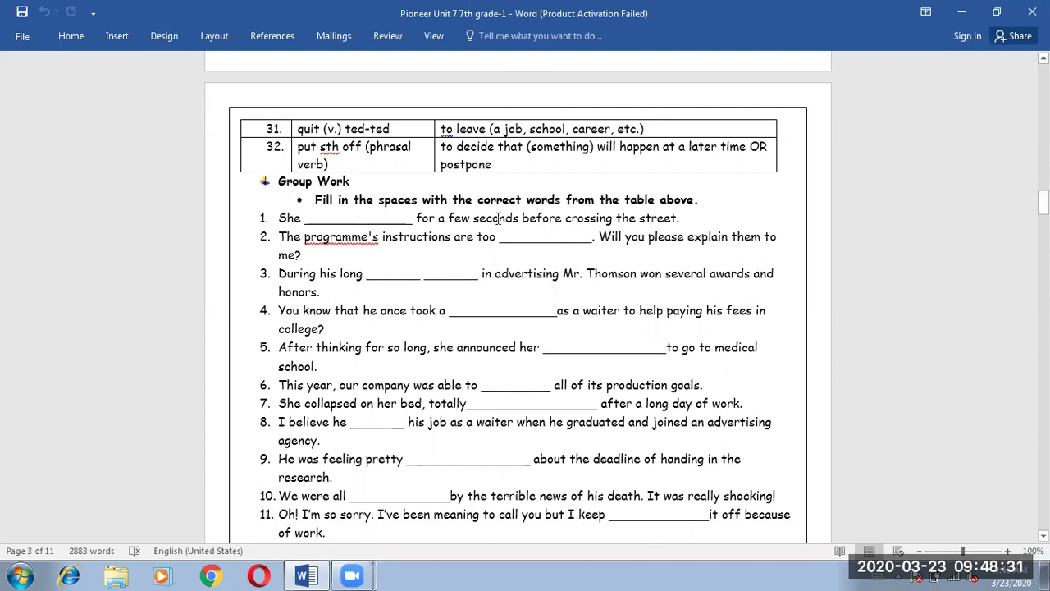
pyautogui.click(350, 216)
pyautogui.hotkey('alt', 'shift')
pyautogui.write('_')
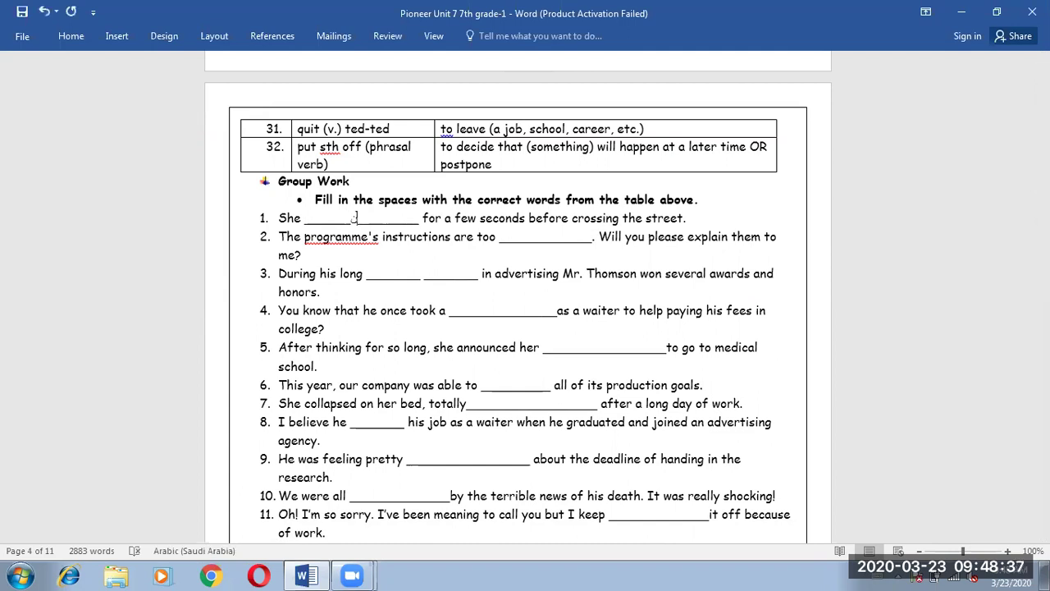
pyautogui.press('BackSpace')
pyautogui.hotkey('alt', 'shift')
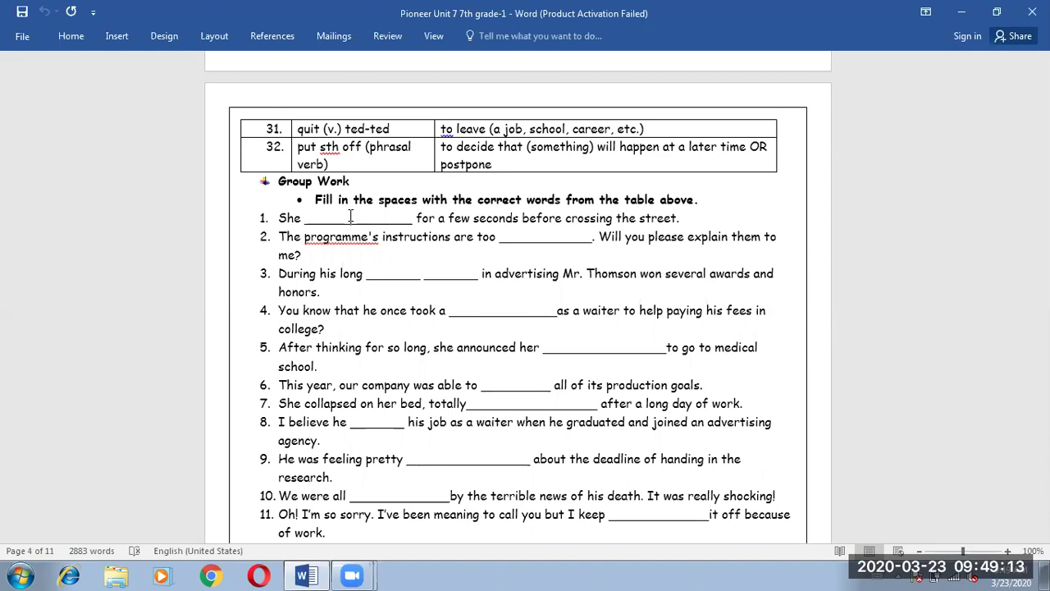
pyautogui.click(351, 217)
pyautogui.write('pa')
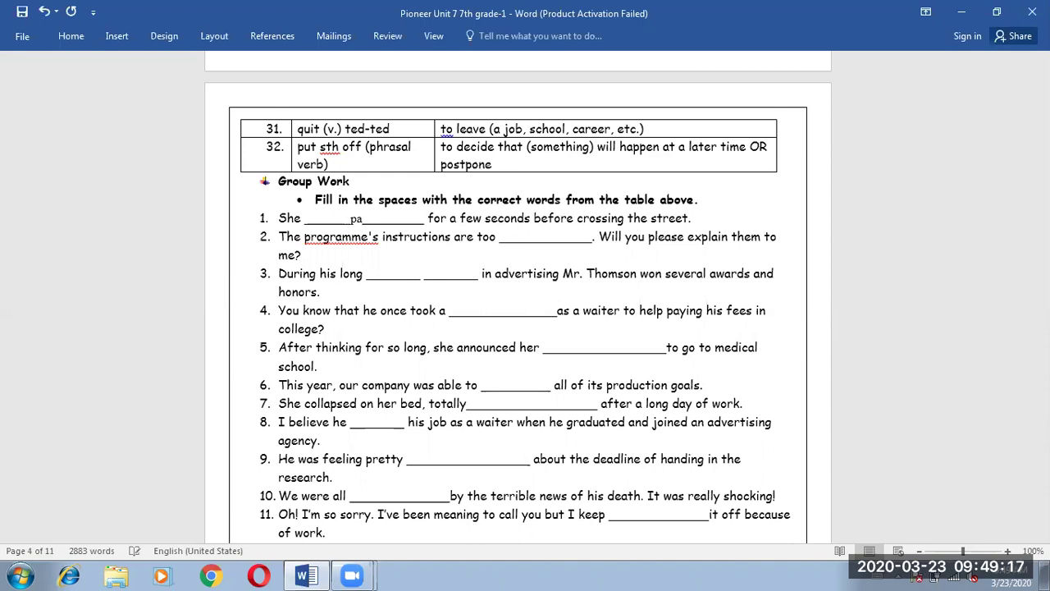
pyautogui.press('BackSpace')
pyautogui.press('BackSpace')
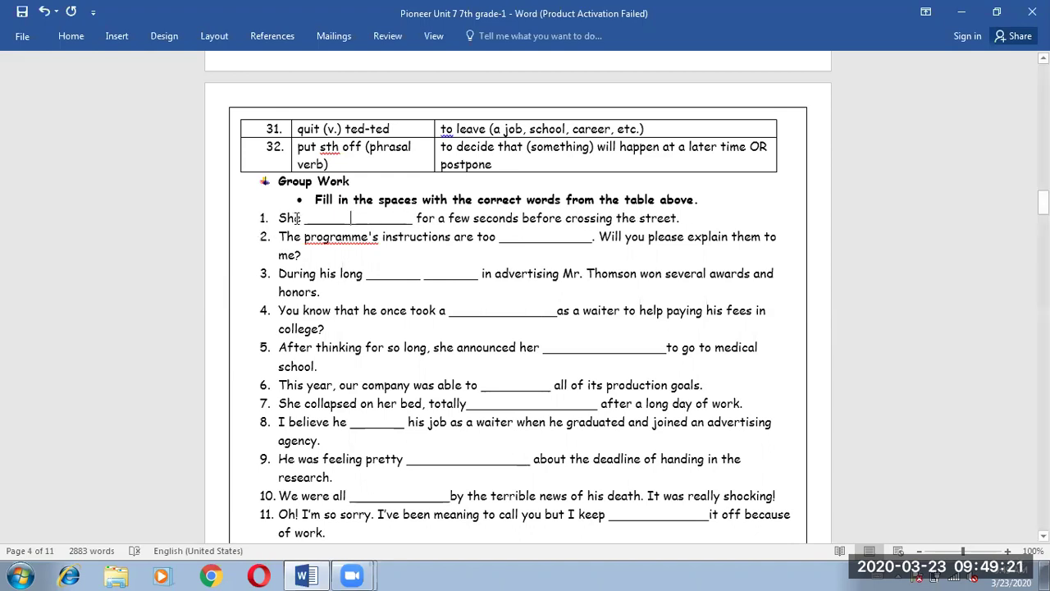
# Fill in the blank in sentence 1 with "paused" and the blank in sentence 2 with "complicated".
pyautogui.click(333, 217)
pyautogui.write('pa')
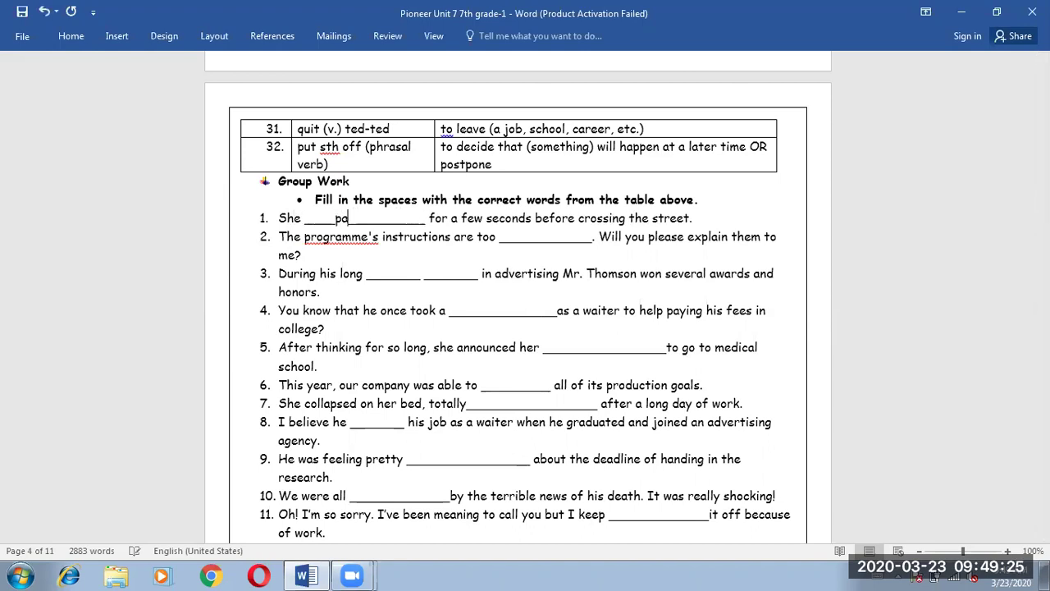
pyautogui.write('used')
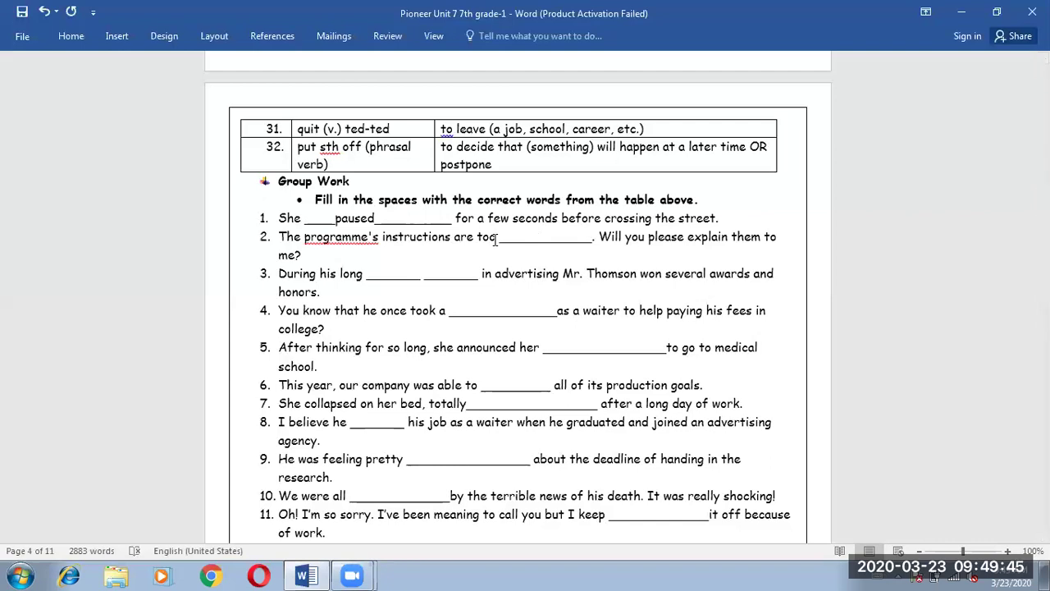
pyautogui.write('com')
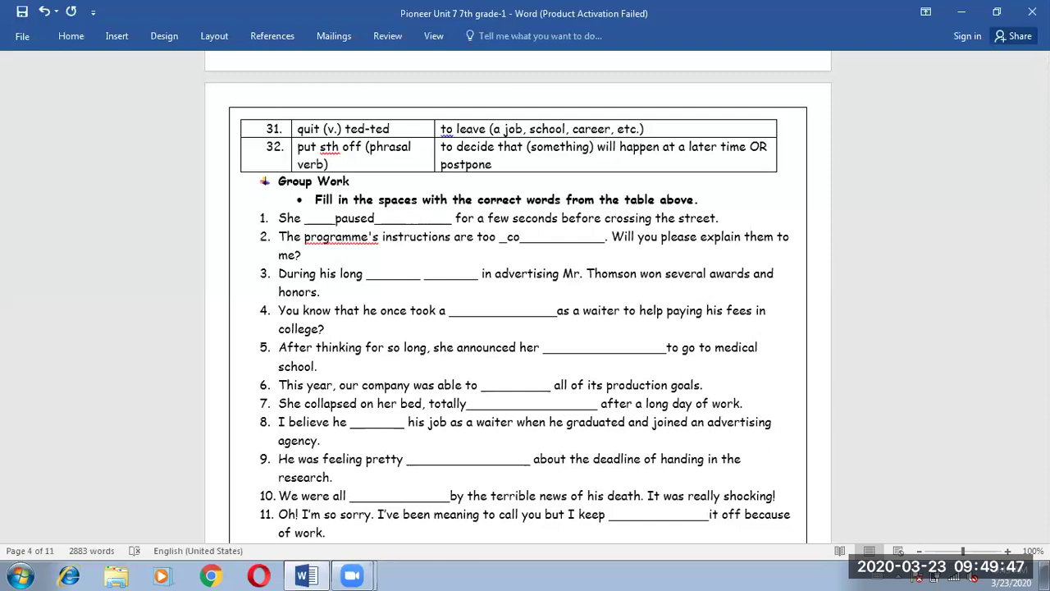
pyautogui.write('pli')
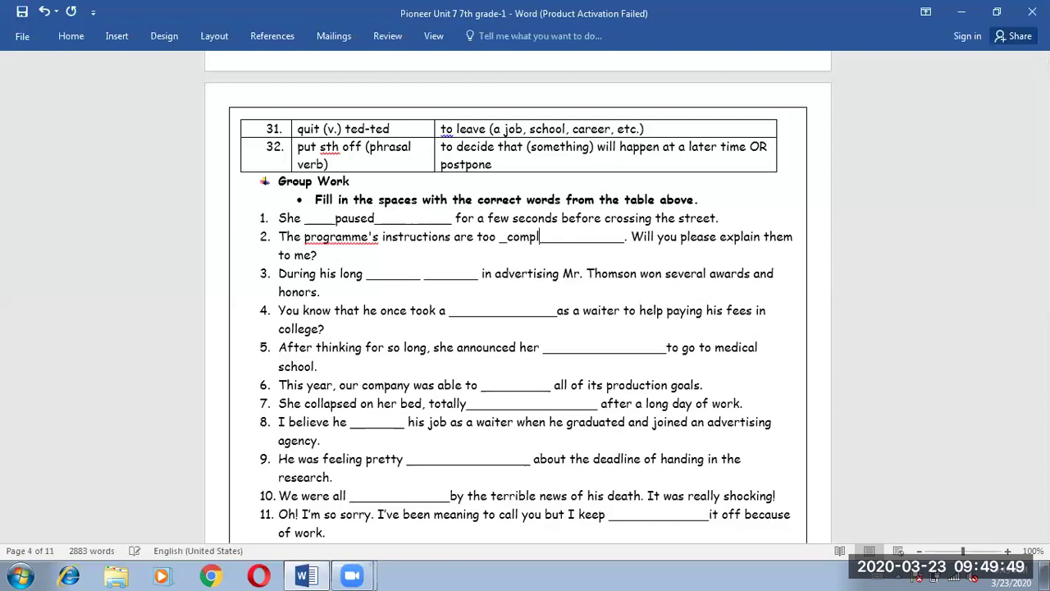
pyautogui.write('cated')
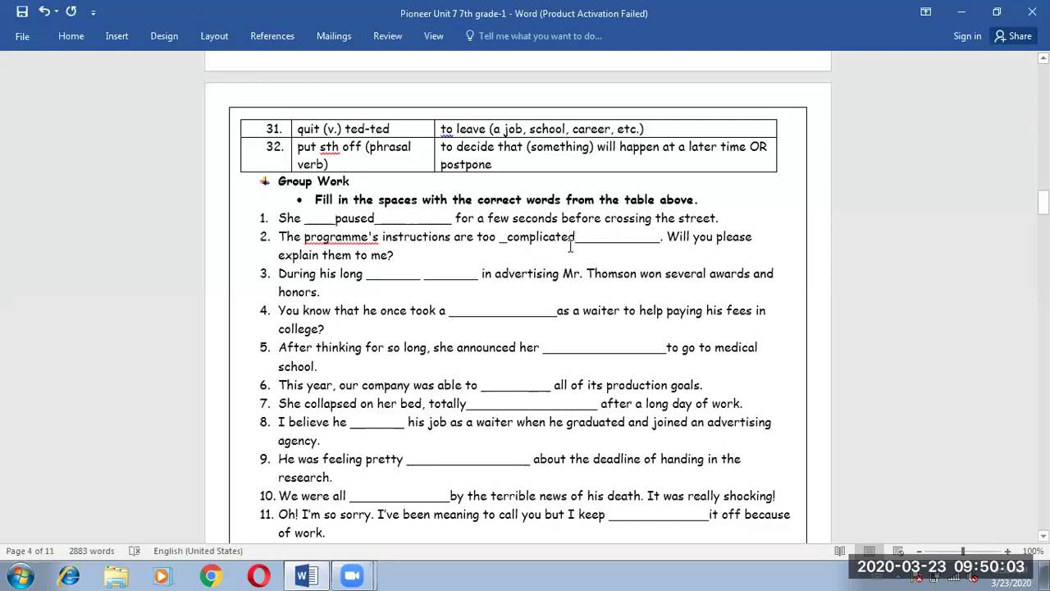
# Join the two blanks in sentence 3 into one and fill it in with "career".
pyautogui.click(430, 279)
pyautogui.press('BackSpace')
pyautogui.press('BackSpace')
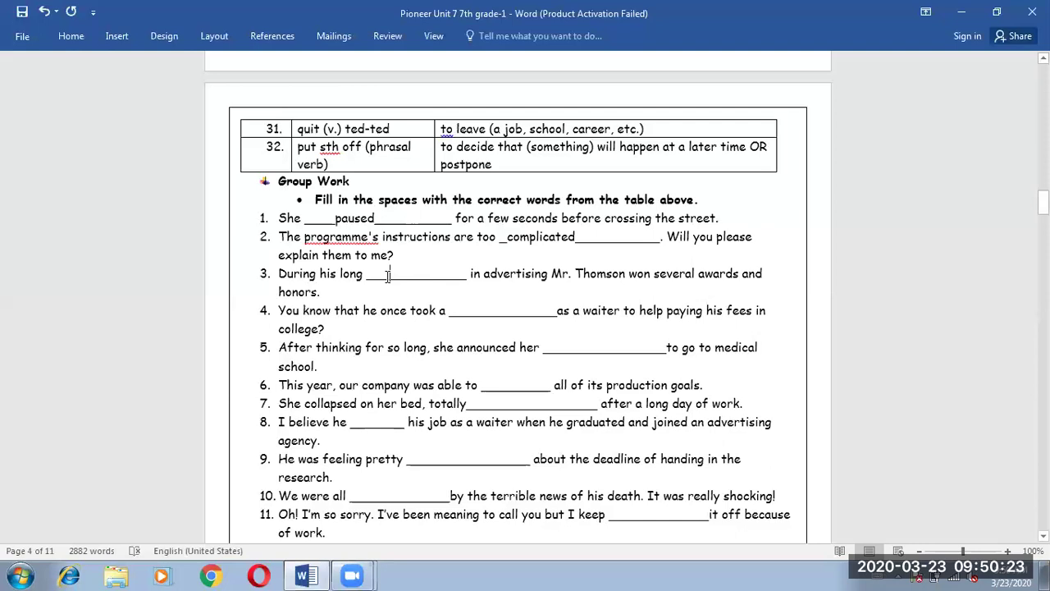
pyautogui.write('career')
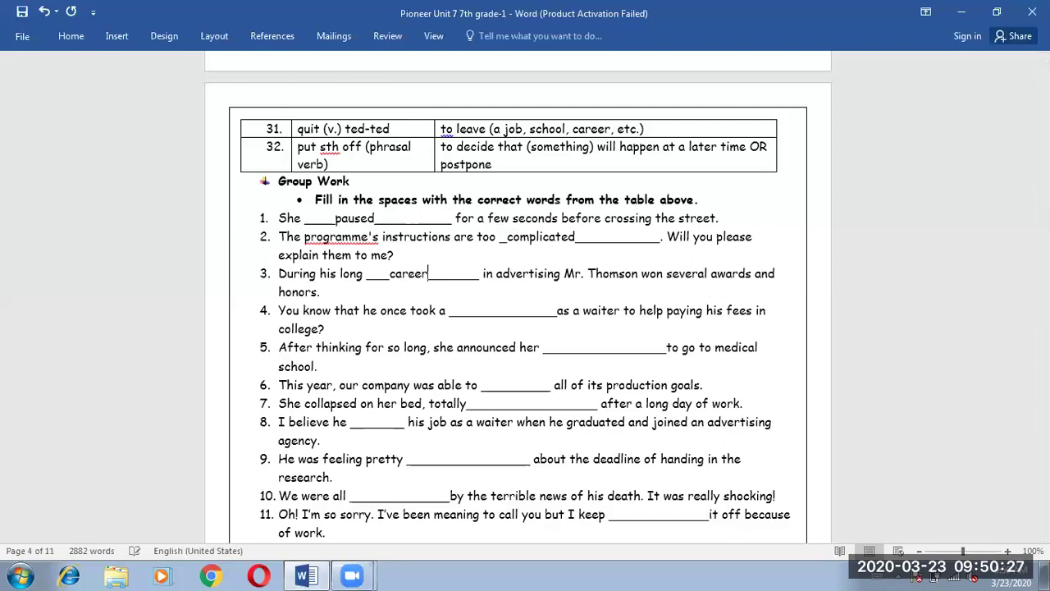
pyautogui.hotkey('ctrl', 'z')
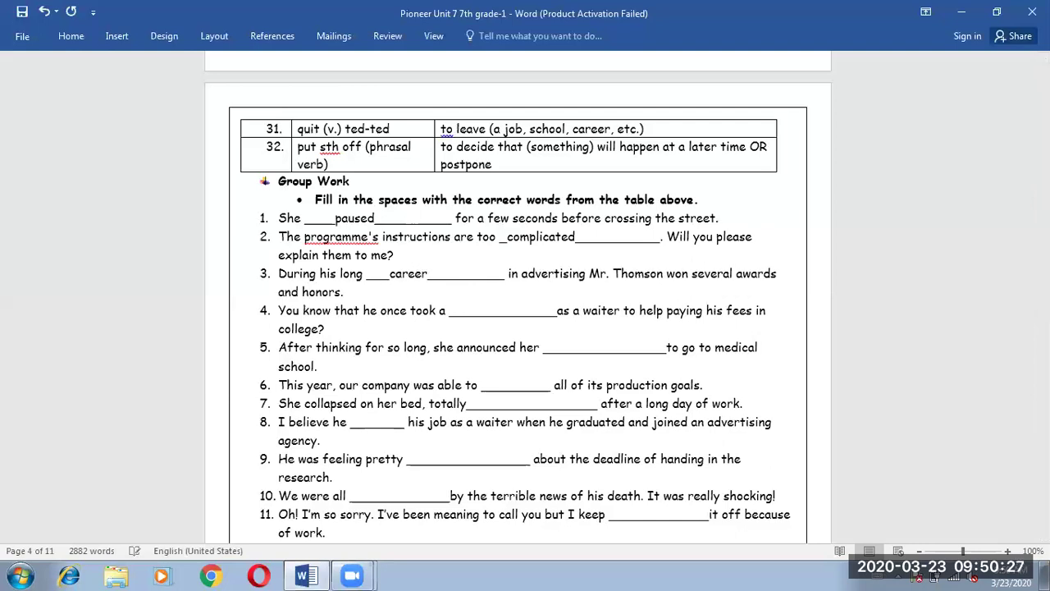
# Fill in the blank in sentence 4 with "job" and the blank in sentence 5 with "decision".
pyautogui.click(469, 311)
pyautogui.write('job')
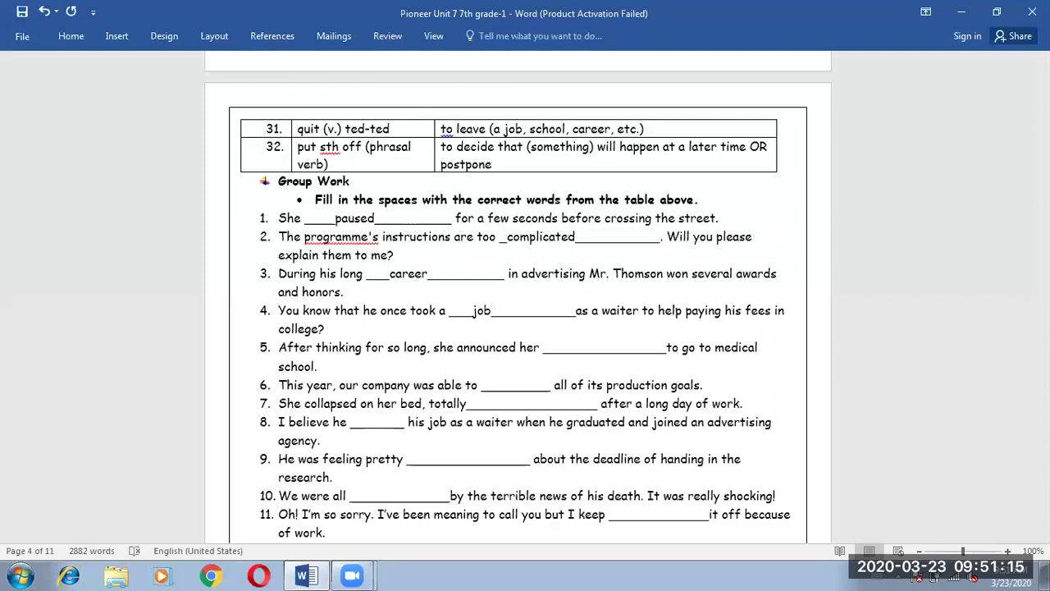
pyautogui.click(568, 347)
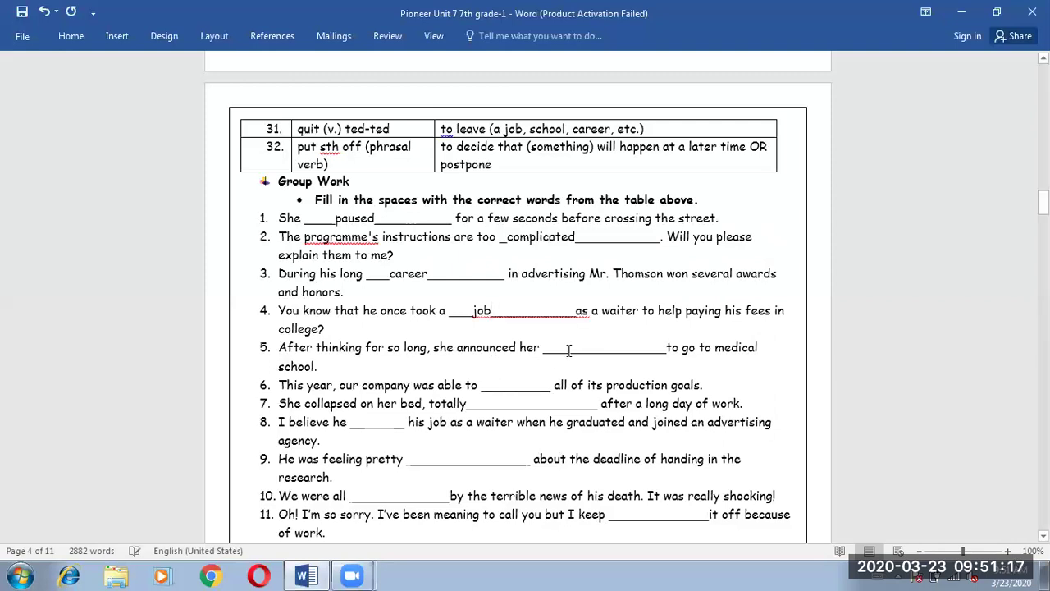
pyautogui.write('decisi')
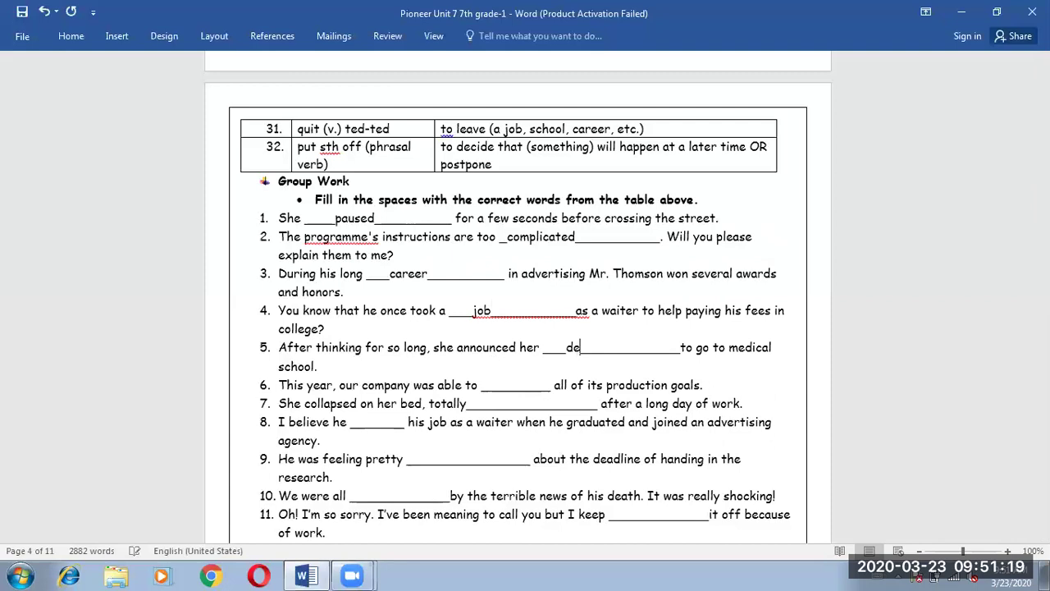
pyautogui.write('on')
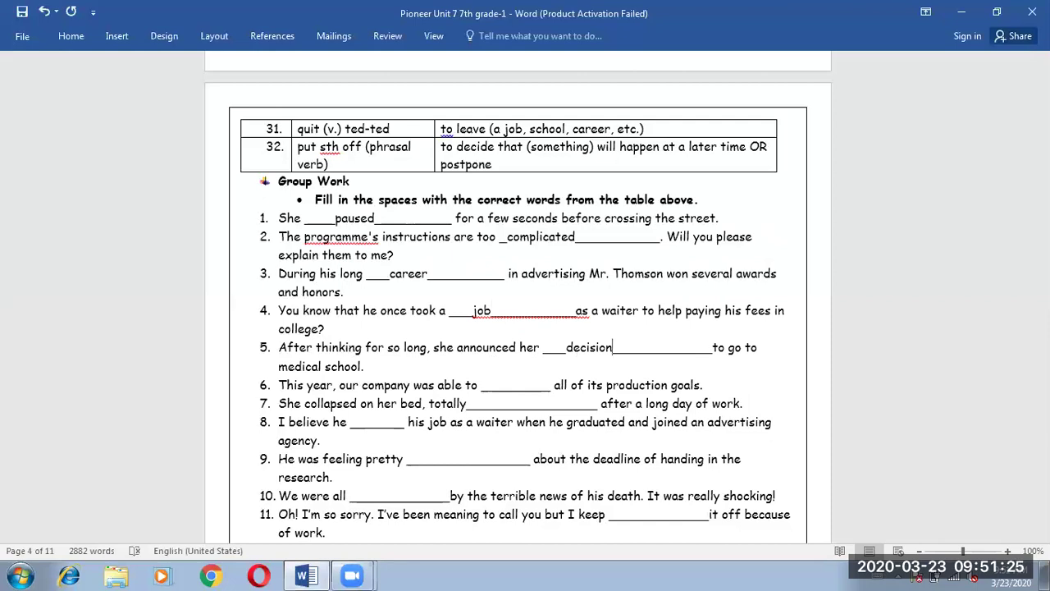
# Fill in sentence 6 with "achieve" and sentence 7 with the correctly spelled word "exhausted".
pyautogui.click(523, 392)
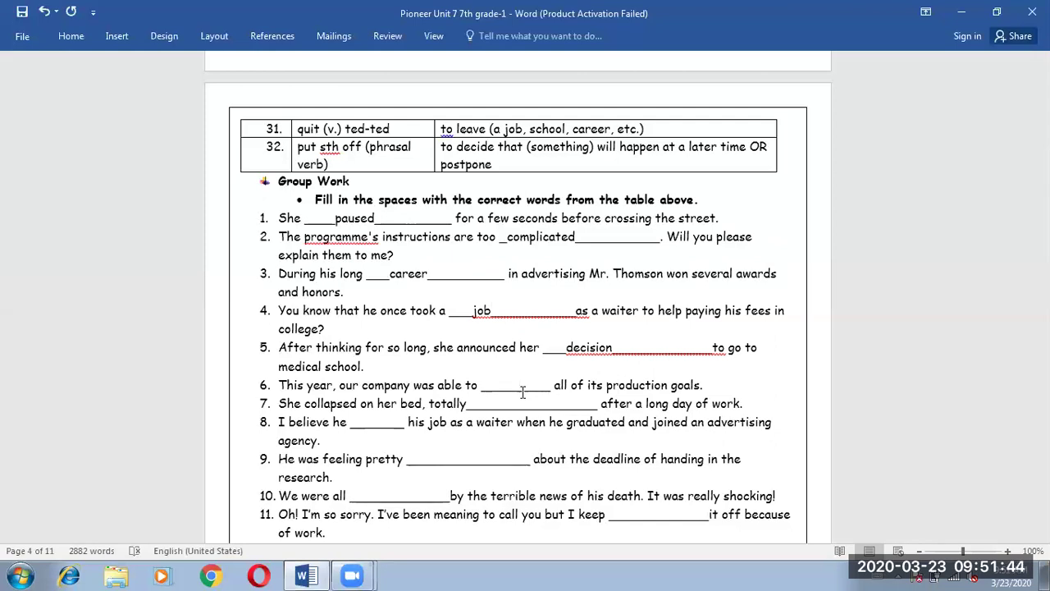
pyautogui.write('achieve')
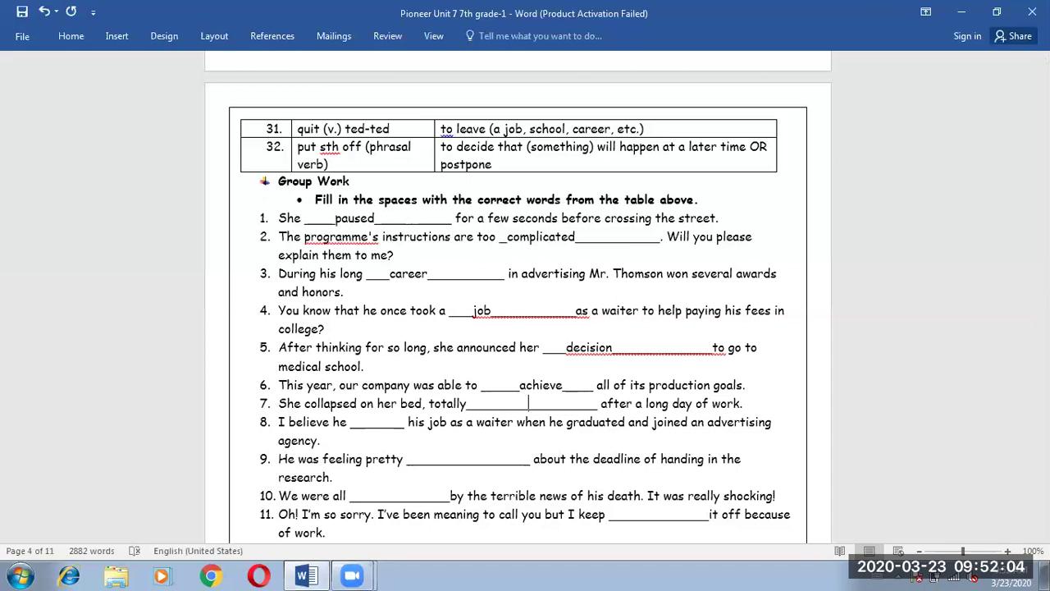
pyautogui.write('exha')
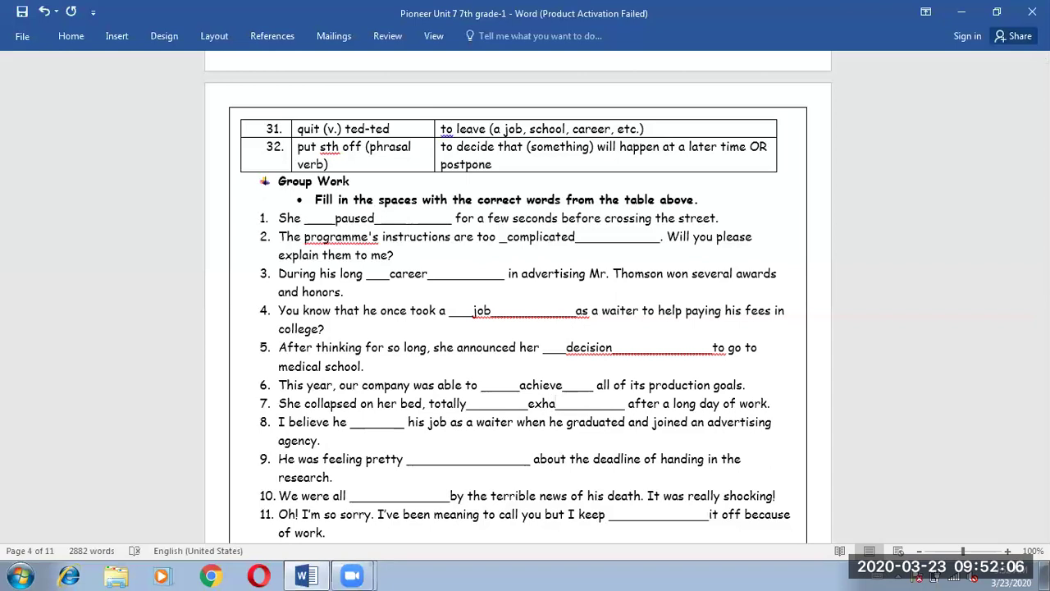
pyautogui.write('sted')
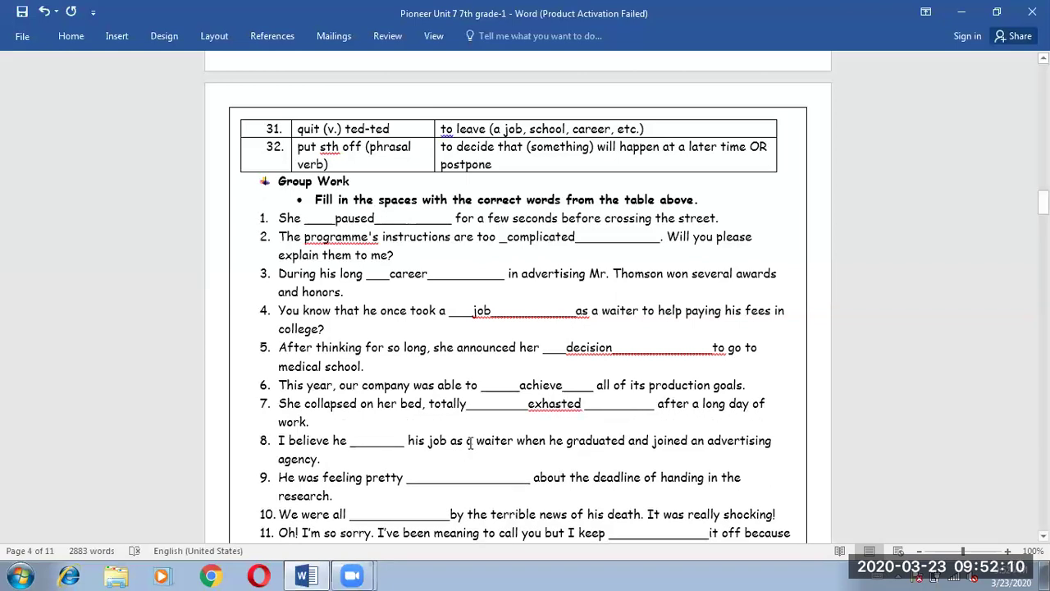
pyautogui.rightClick(547, 404)
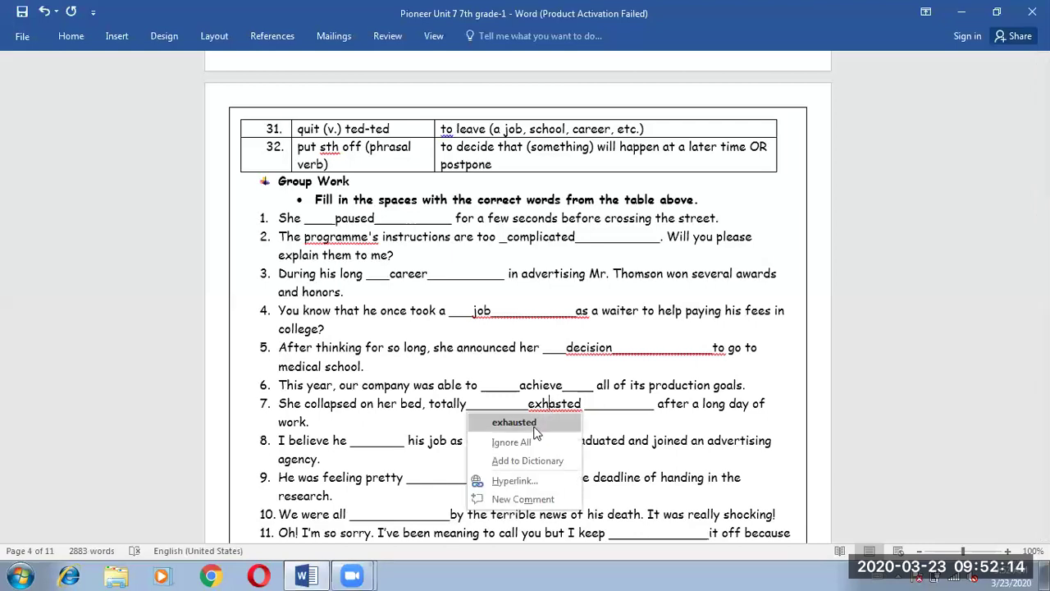
pyautogui.click(515, 423)
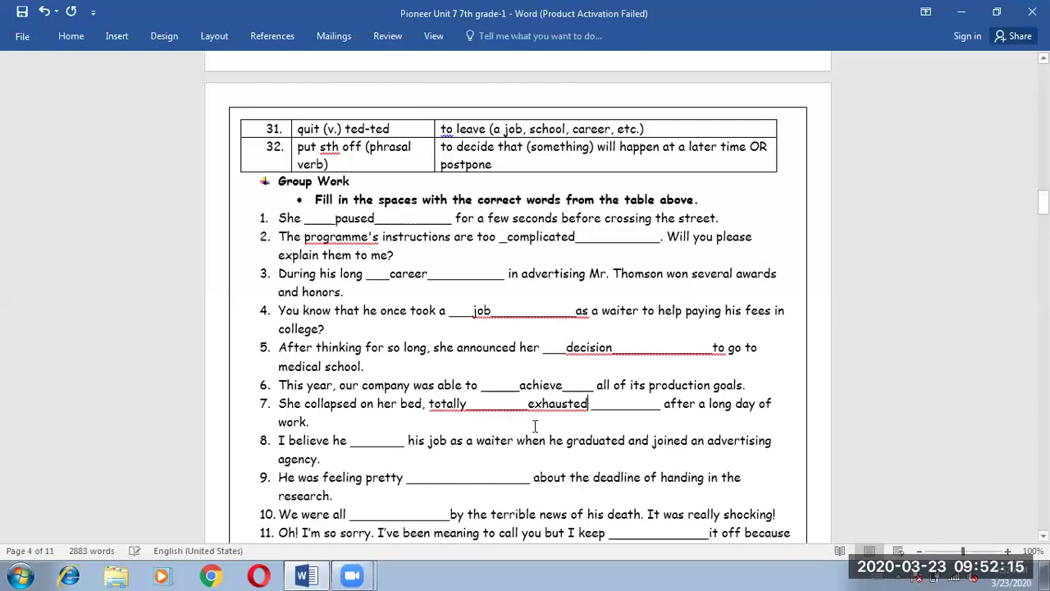
# Fill in the blank in sentence 8 with "quitted".
pyautogui.click(364, 444)
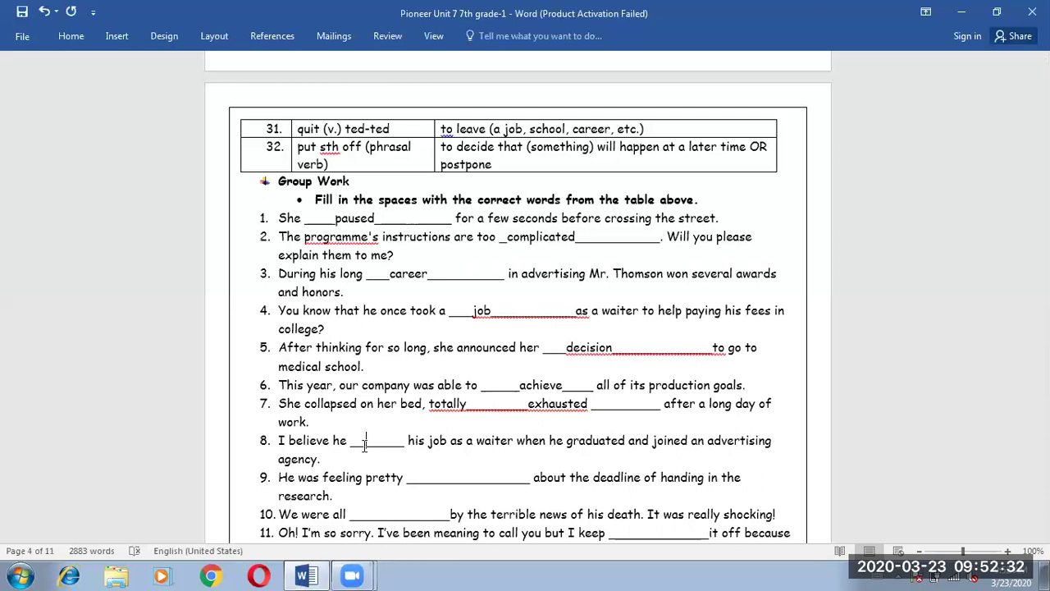
pyautogui.write('quitte')
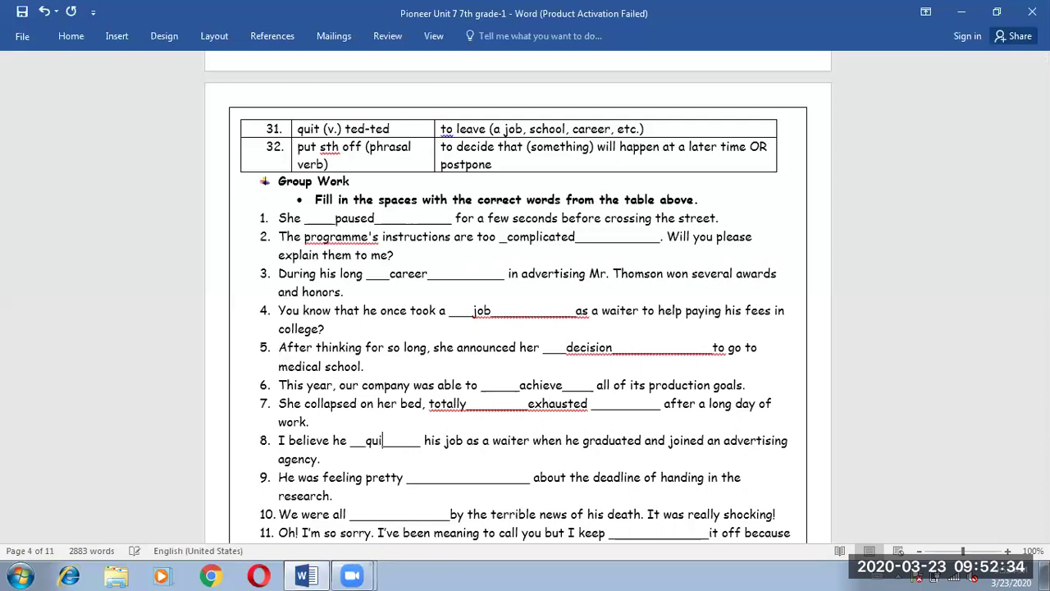
pyautogui.write('d')
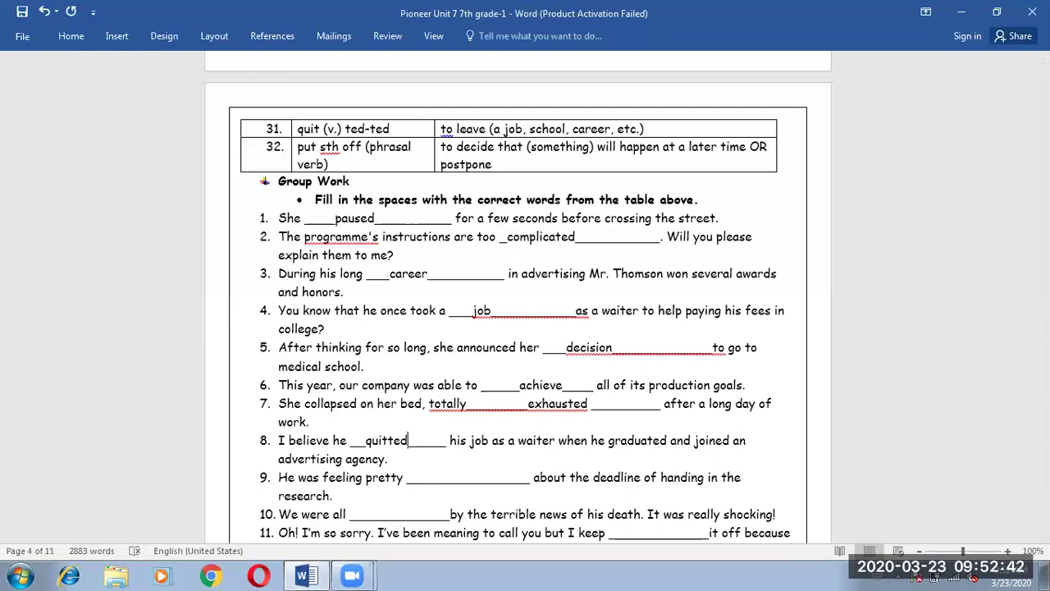
# Fill in the blank in sentence 9 with "stressed".
pyautogui.click(438, 484)
pyautogui.write('stresse')
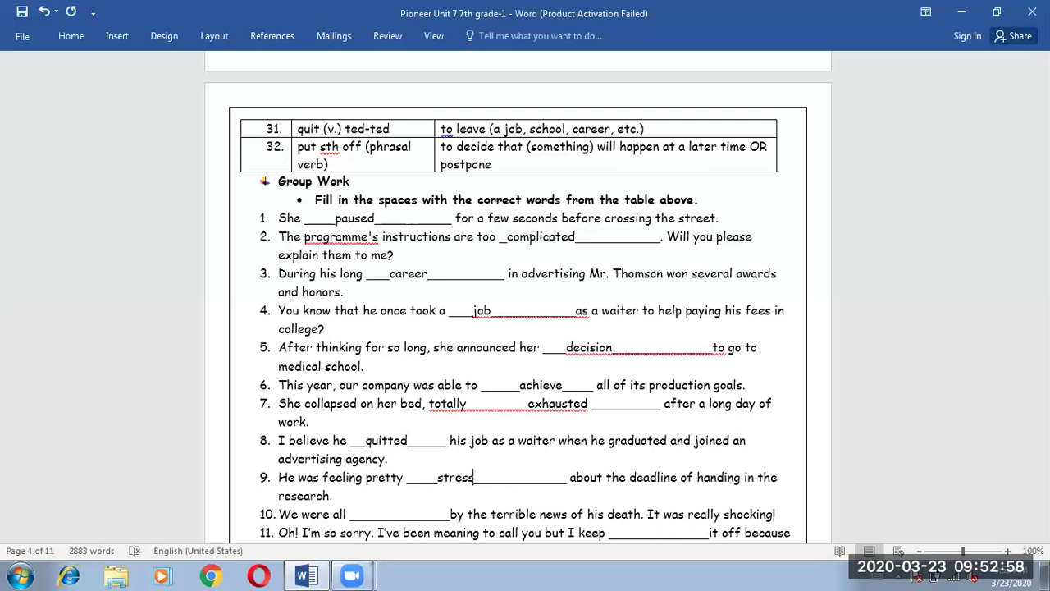
pyautogui.write('d')
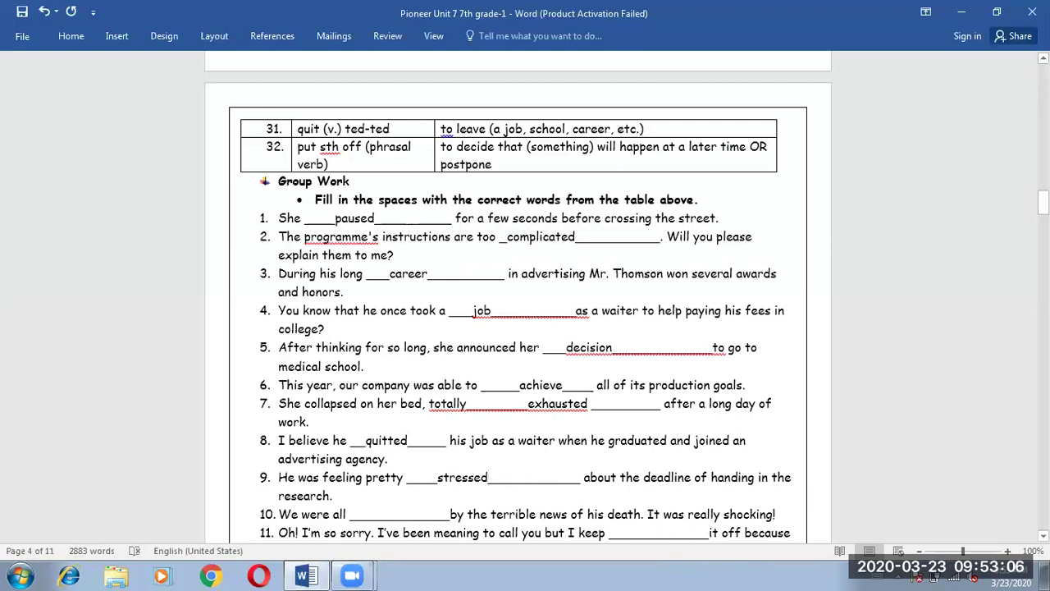
# Fill in the blank in sentence 10 with "affected" and shorten the underscores in front of the word.
pyautogui.scroll(-5, 525, 298)
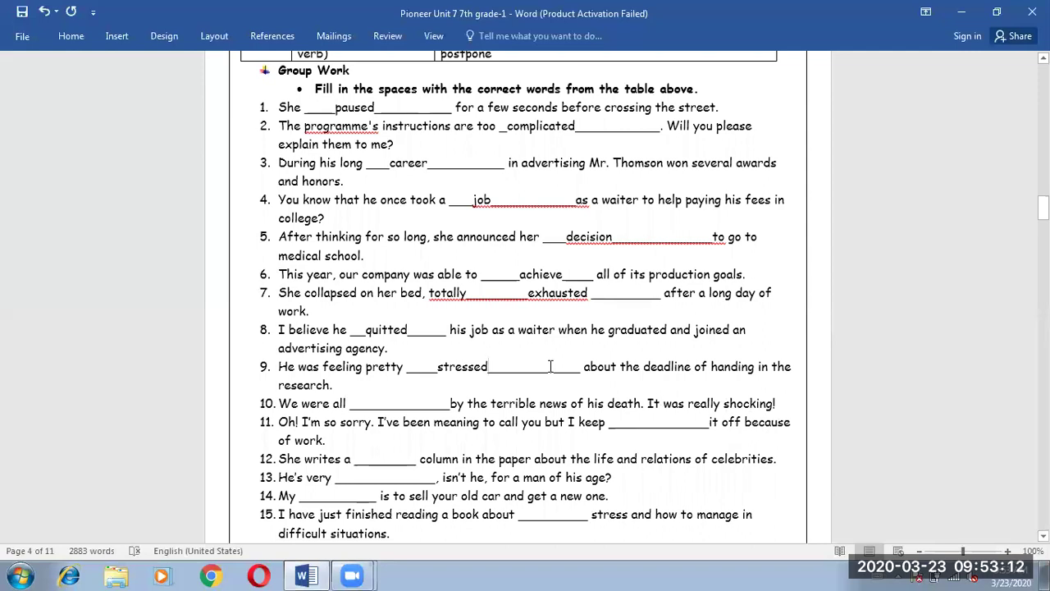
pyautogui.click(419, 406)
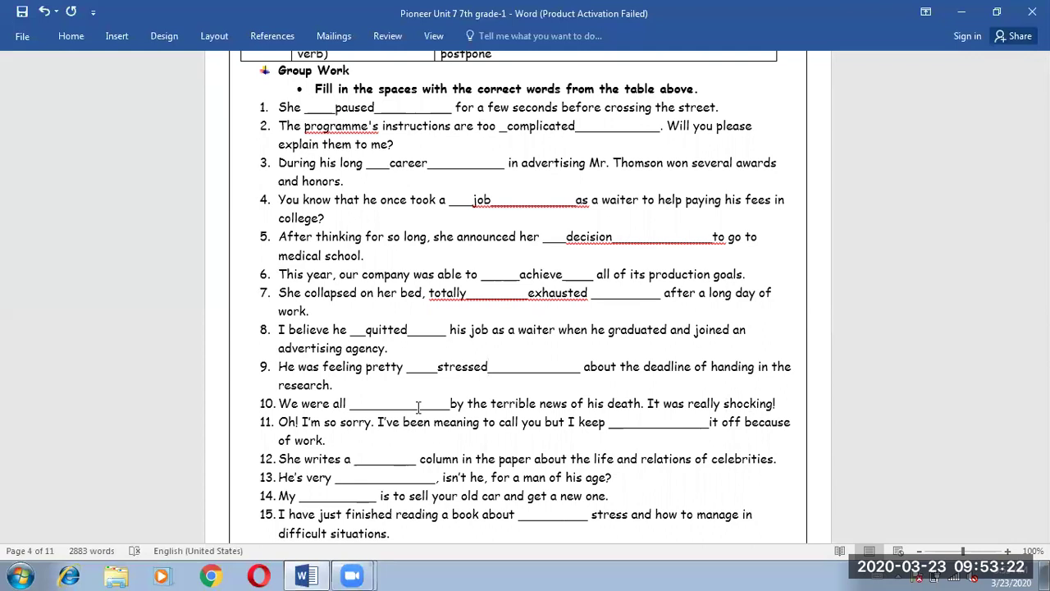
pyautogui.write('affec')
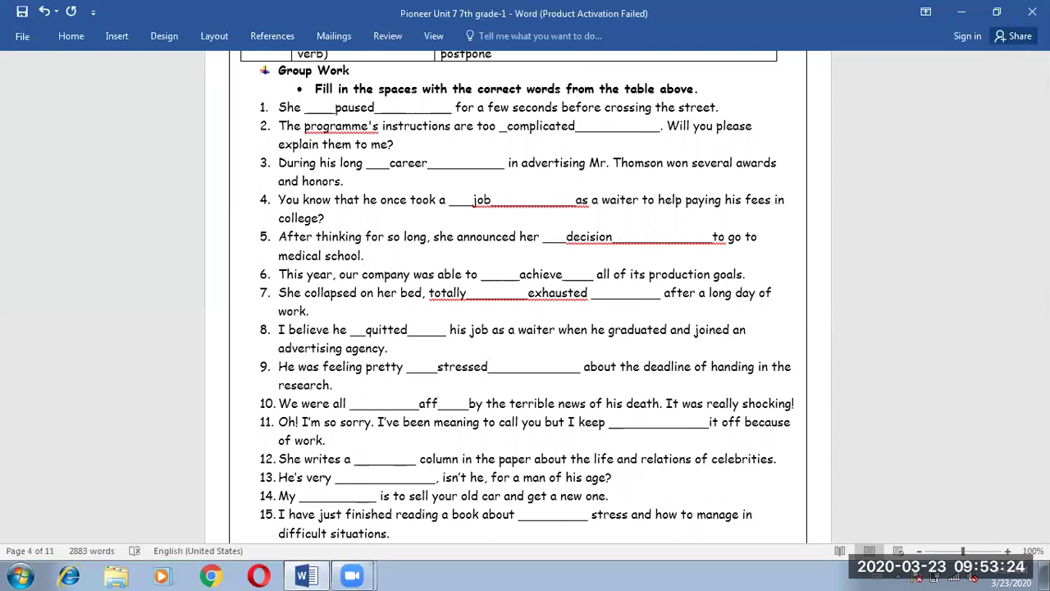
pyautogui.write('ted')
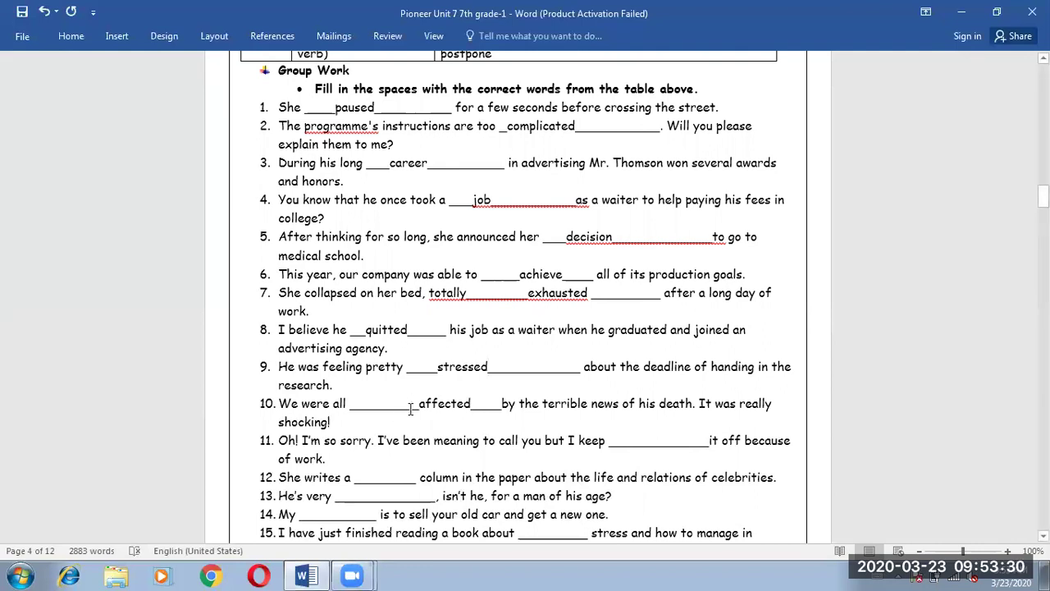
pyautogui.click(410, 403)
pyautogui.press('BackSpace')
pyautogui.press('BackSpace')
pyautogui.press('BackSpace')
pyautogui.press('BackSpace')
pyautogui.press('BackSpace')
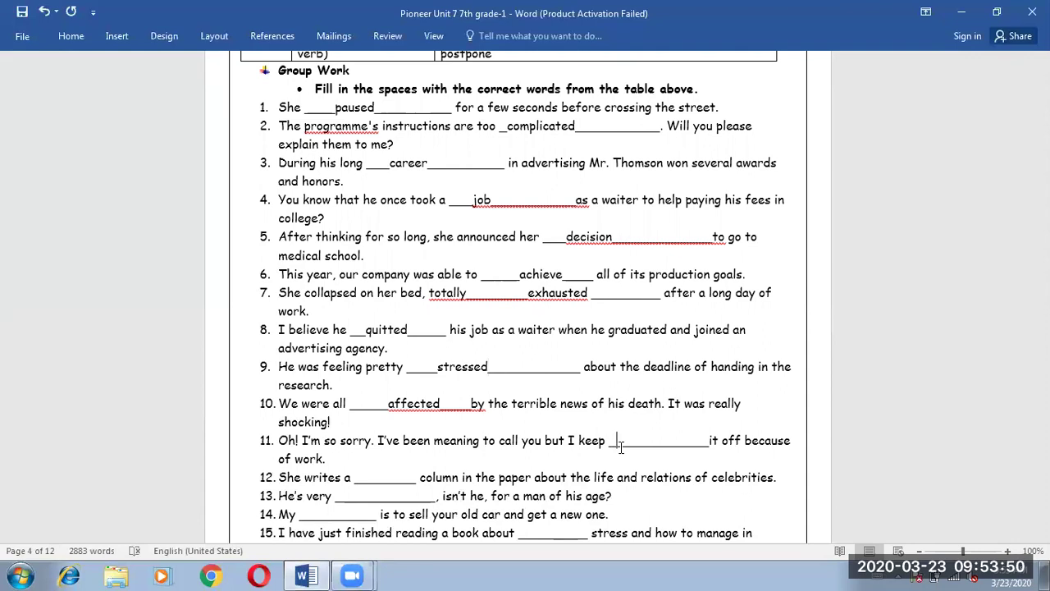
# Fill in the blank in sentence 11 with "put" and shorten the underscores after the word.
pyautogui.write('put')
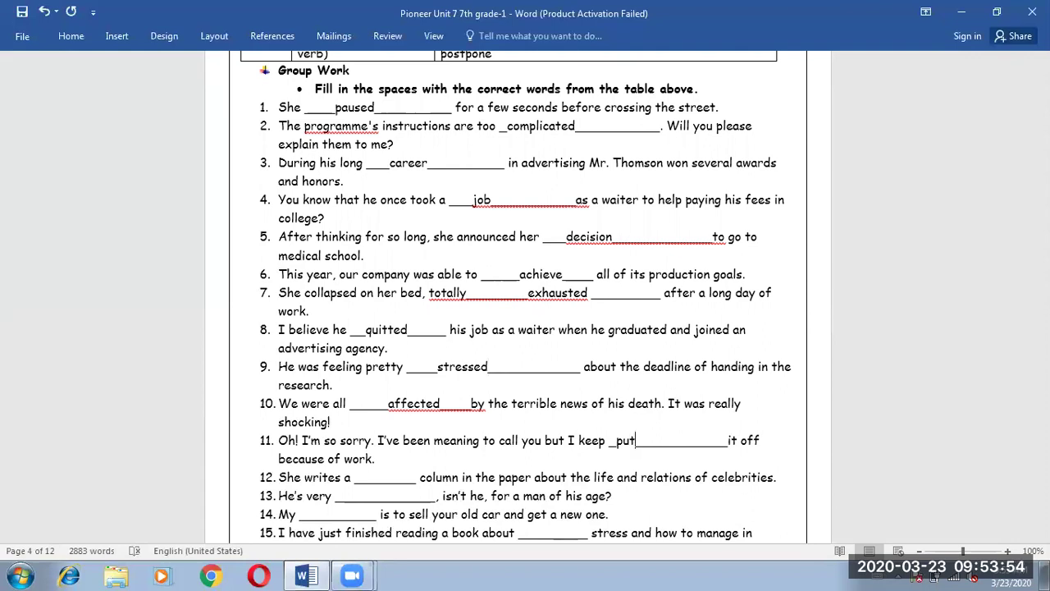
pyautogui.click(670, 452)
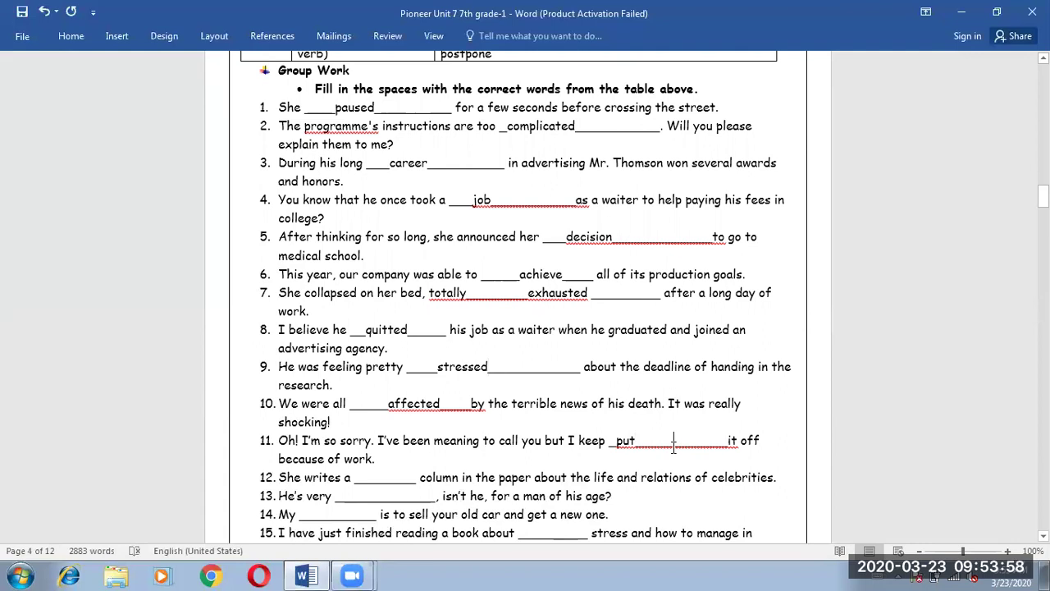
pyautogui.click(666, 441)
pyautogui.press('BackSpace')
pyautogui.press('BackSpace')
pyautogui.press('BackSpace')
pyautogui.press('BackSpace')
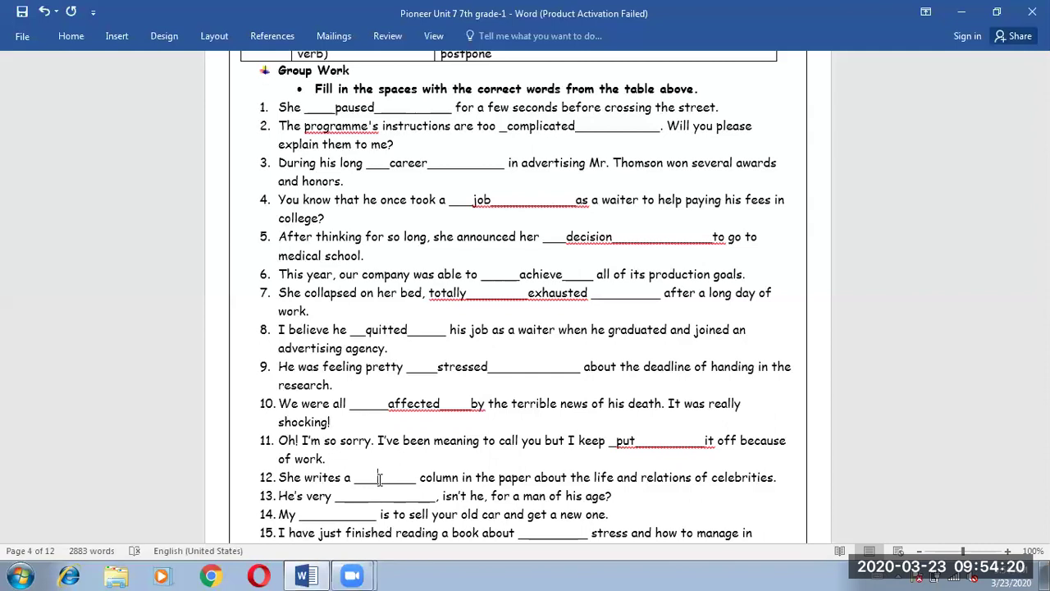
# Fill in the blank in sentence 12 with "gossip".
pyautogui.click(380, 479)
pyautogui.write('go')
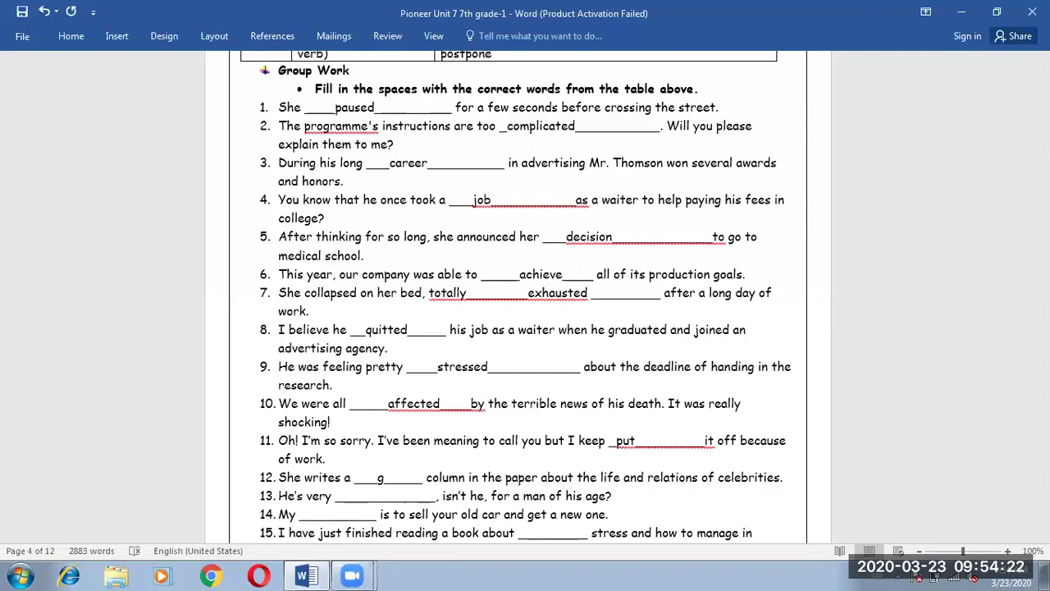
pyautogui.write('ssip')
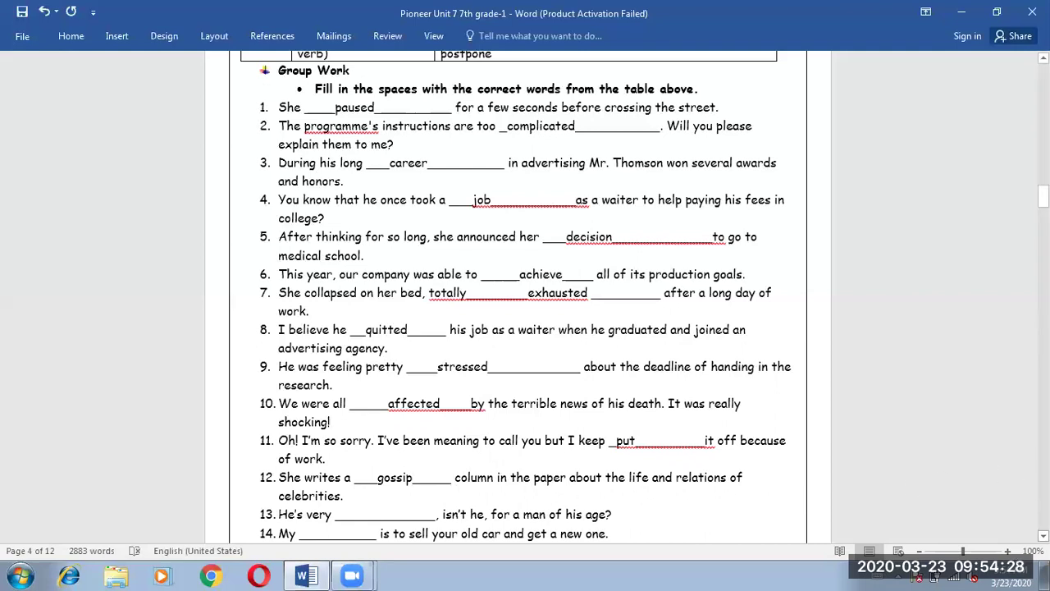
# Fill in the blank in sentence 13 with "energetic".
pyautogui.scroll(-1, 525, 329)
pyautogui.scroll(-3, 525, 295)
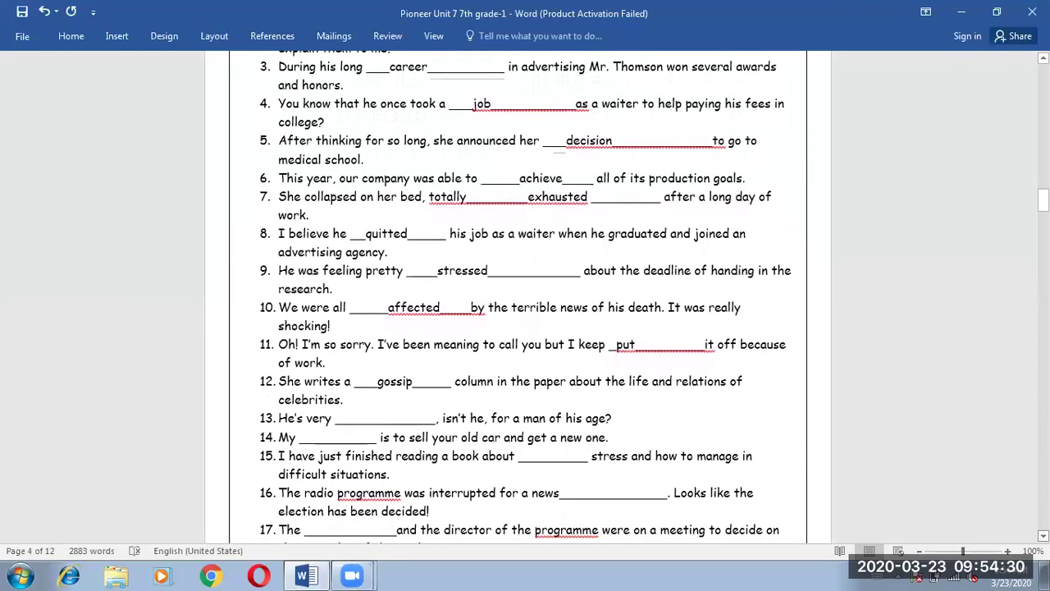
pyautogui.scroll(-2, 922, 515)
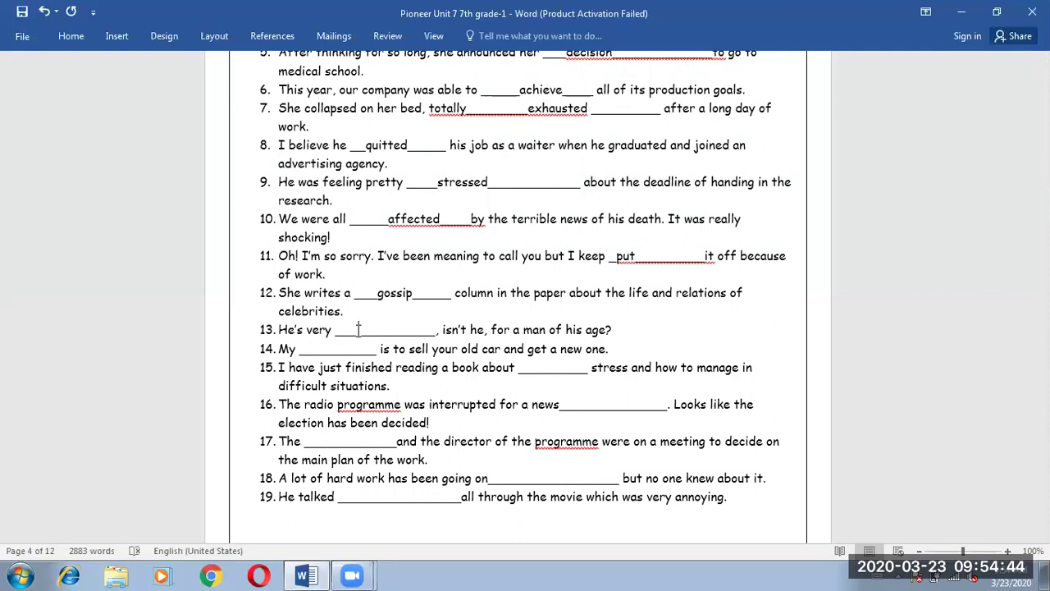
pyautogui.click(357, 330)
pyautogui.write('energ')
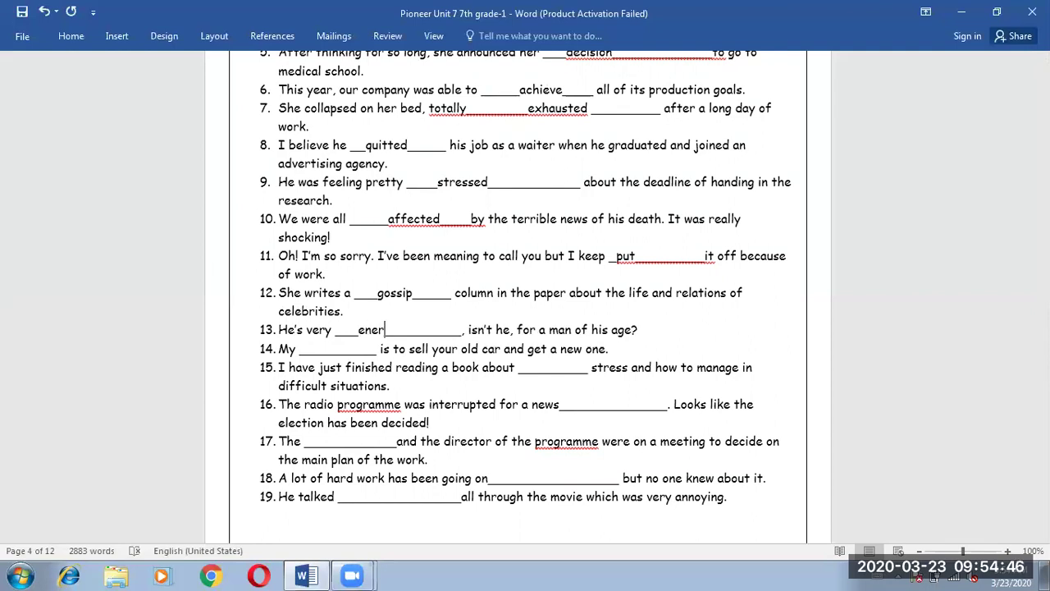
pyautogui.write('etic')
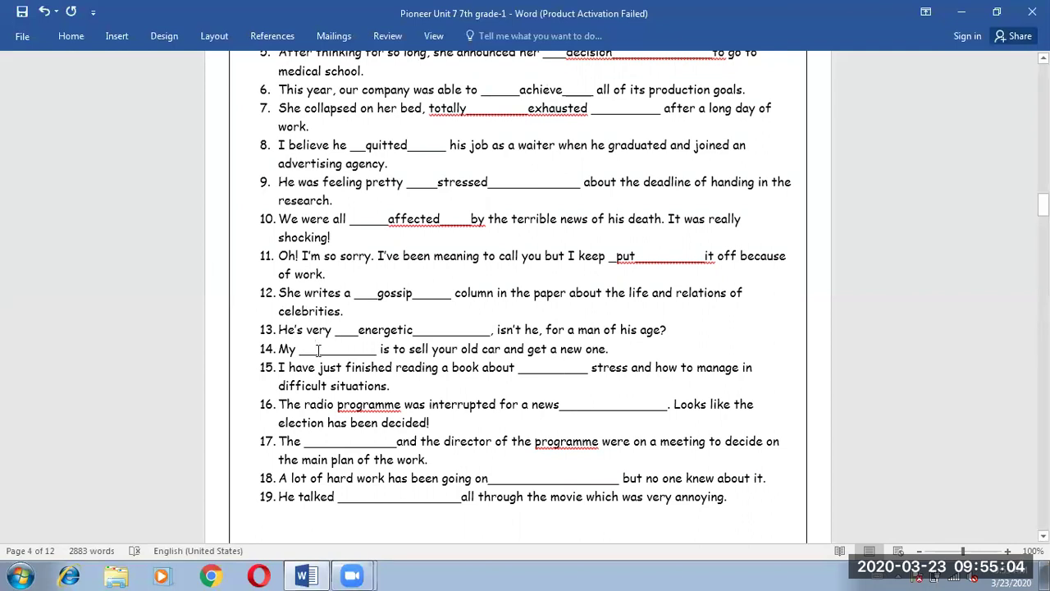
# Fill in the blank in sentence 14 with "advice" and the blank in sentence 15 with "coping with".
pyautogui.click(315, 348)
pyautogui.write('a')
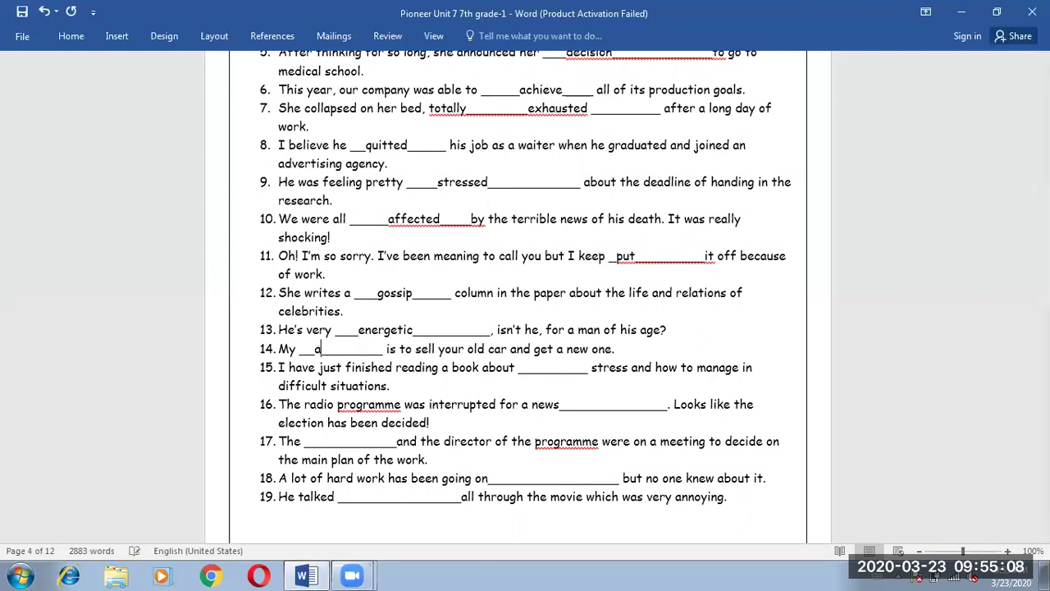
pyautogui.write('dvice')
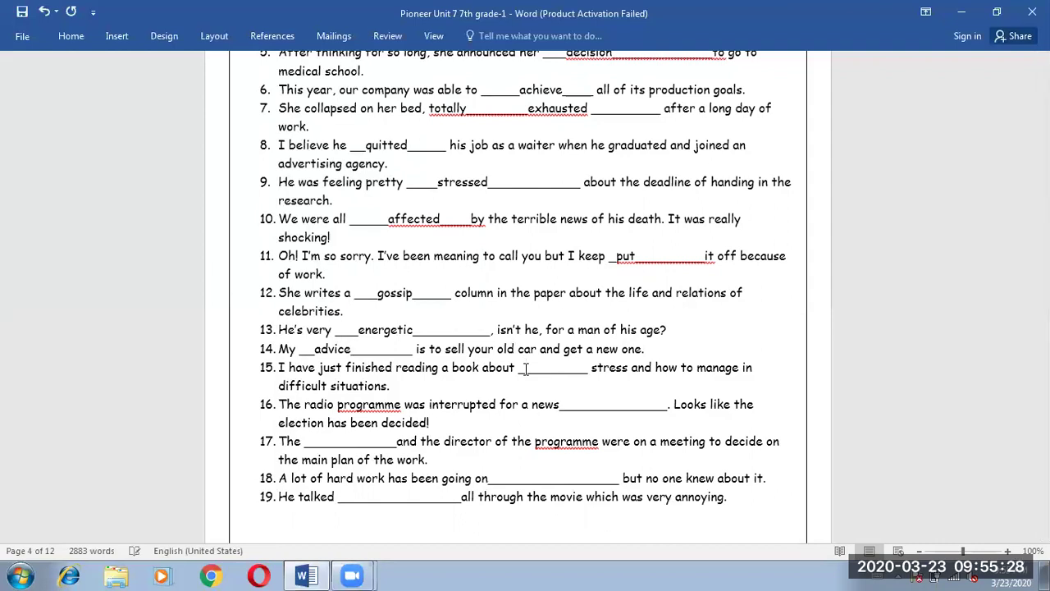
pyautogui.click(525, 368)
pyautogui.write('coping ')
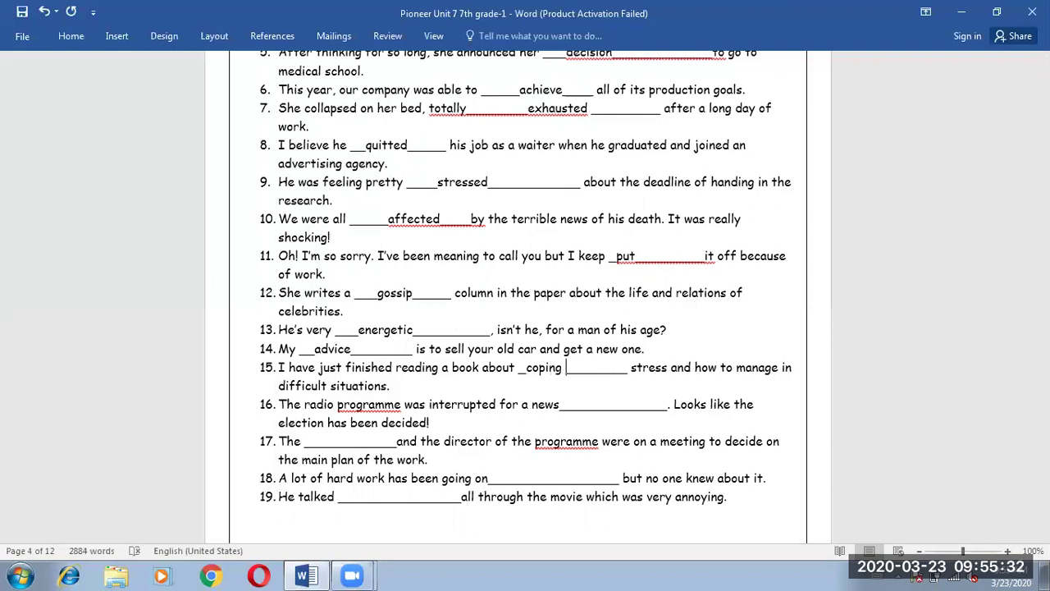
pyautogui.write('with')
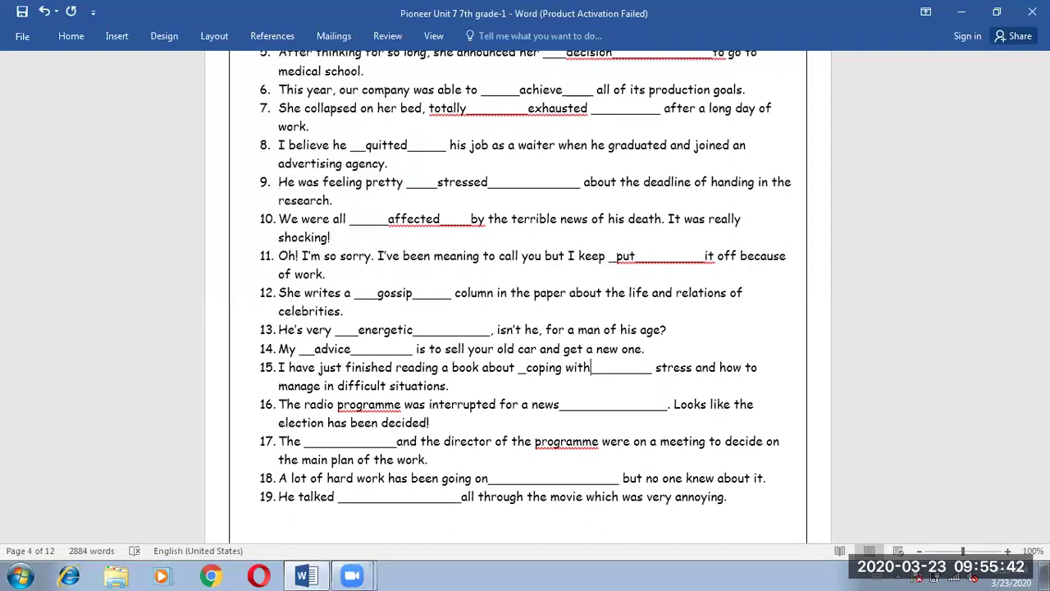
# Fill in the blank after "news" in sentence 16 with "bulletin".
pyautogui.click(576, 406)
pyautogui.write('bu')
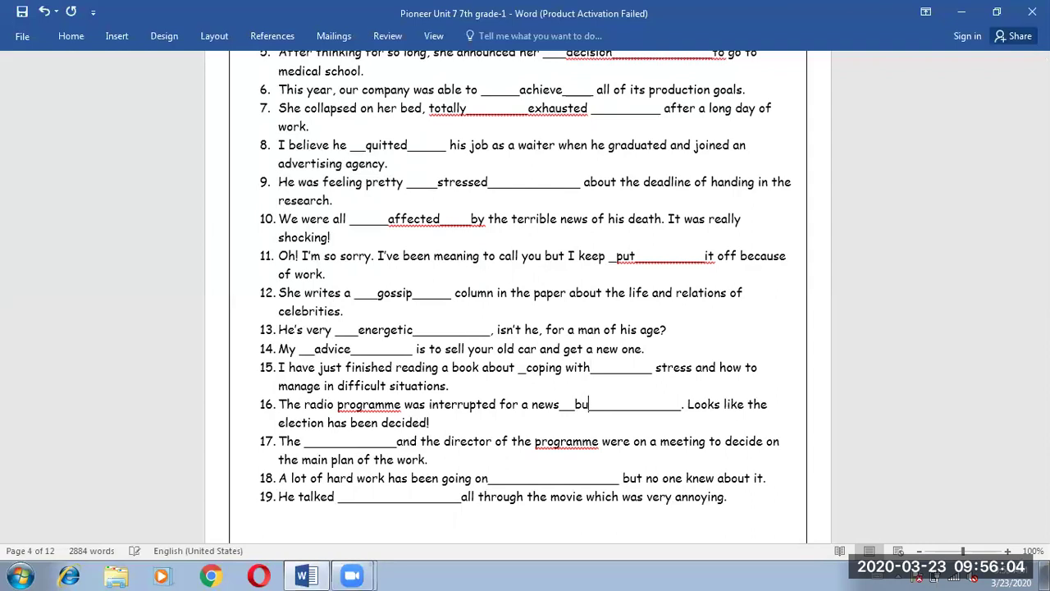
pyautogui.write('ll')
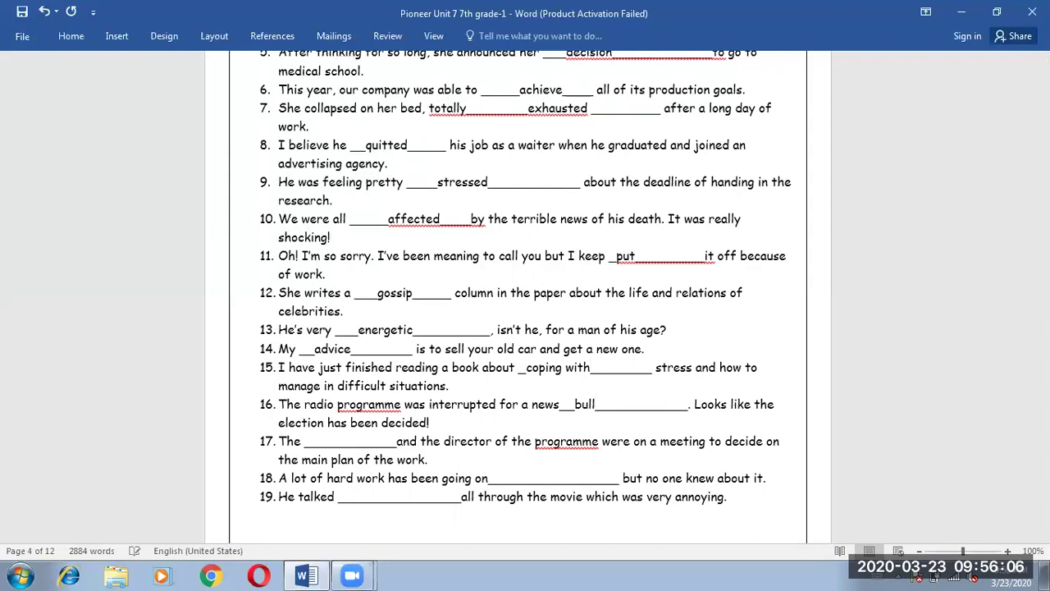
pyautogui.write('etin')
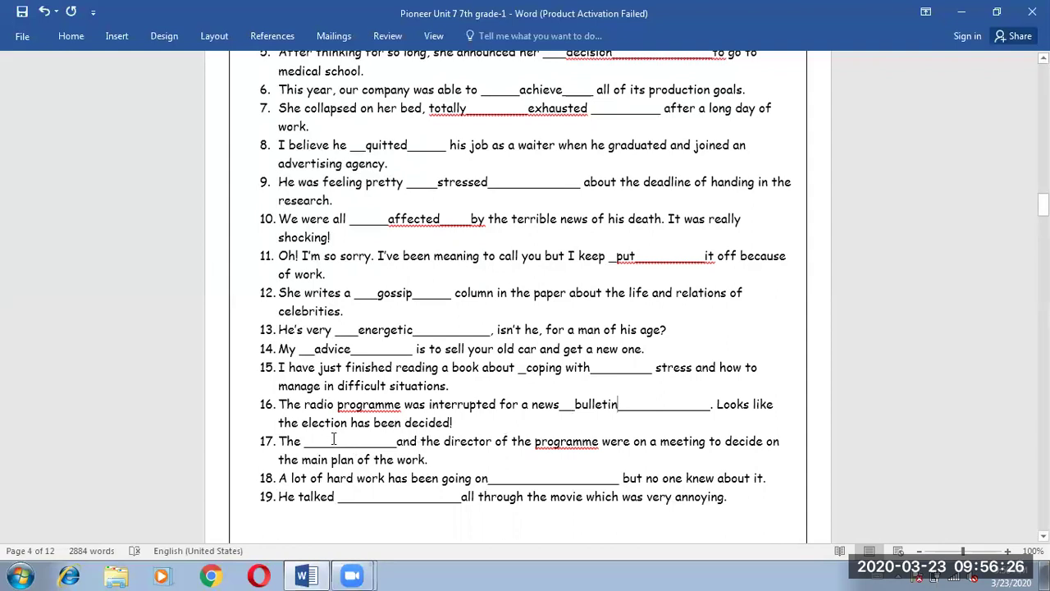
pyautogui.write('pro')
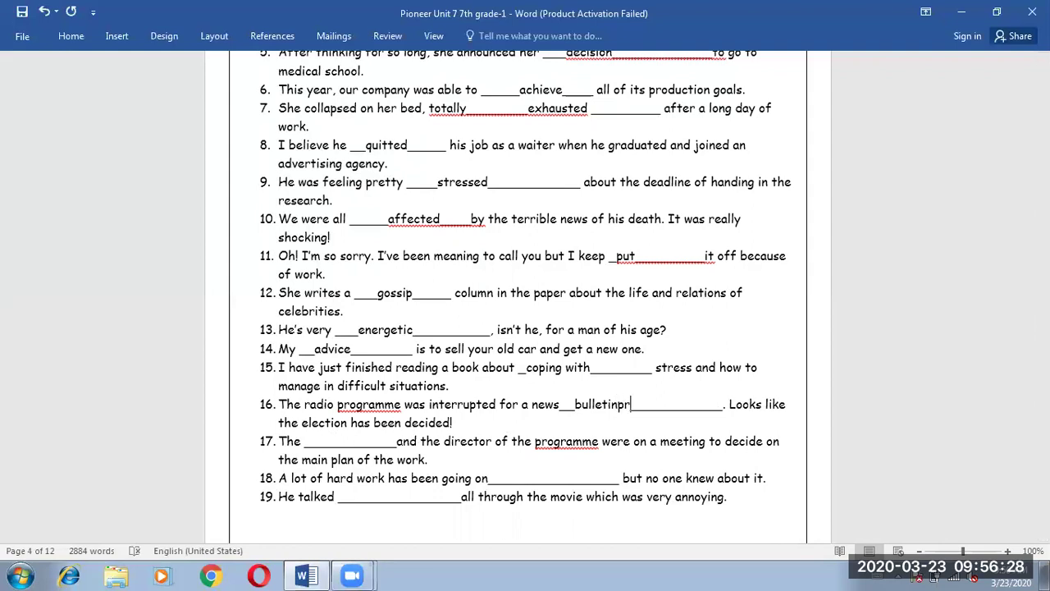
pyautogui.write('ducer')
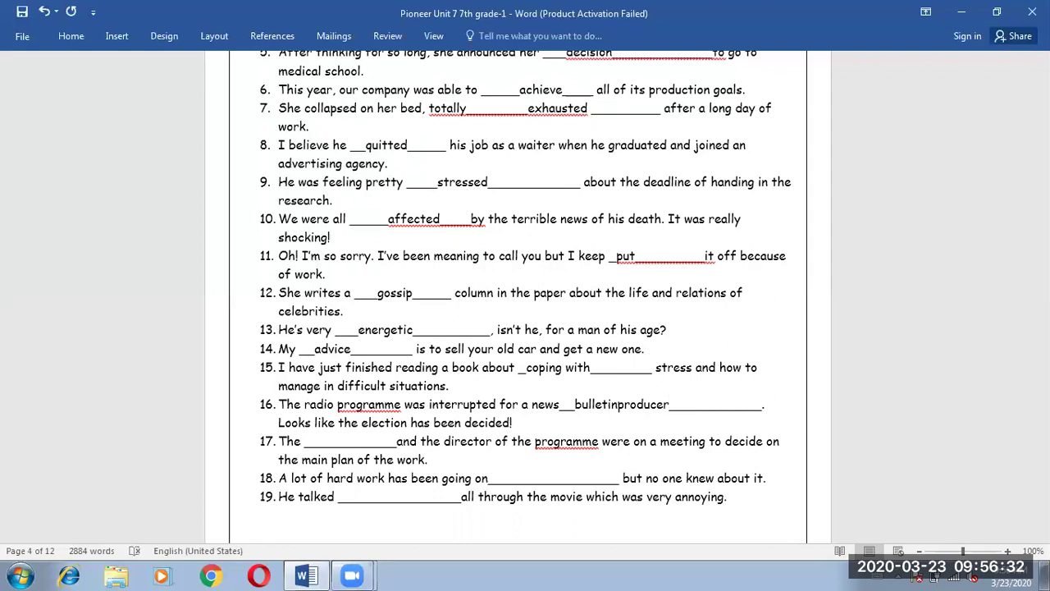
pyautogui.press('BackSpace')
pyautogui.press('BackSpace')
pyautogui.press('BackSpace')
pyautogui.press('BackSpace')
pyautogui.press('BackSpace')
pyautogui.press('BackSpace')
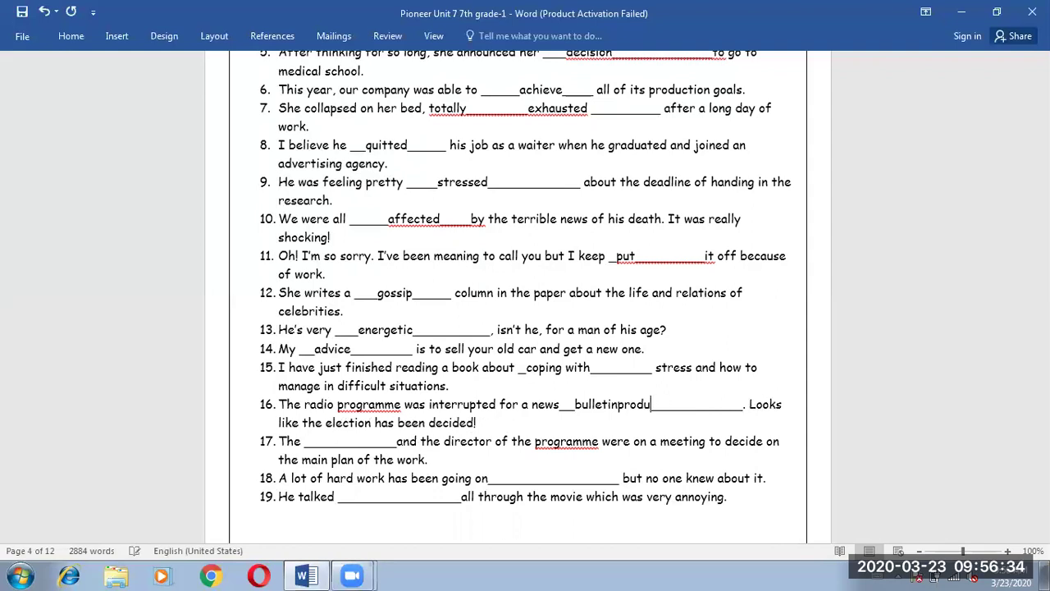
pyautogui.press('BackSpace')
pyautogui.press('BackSpace')
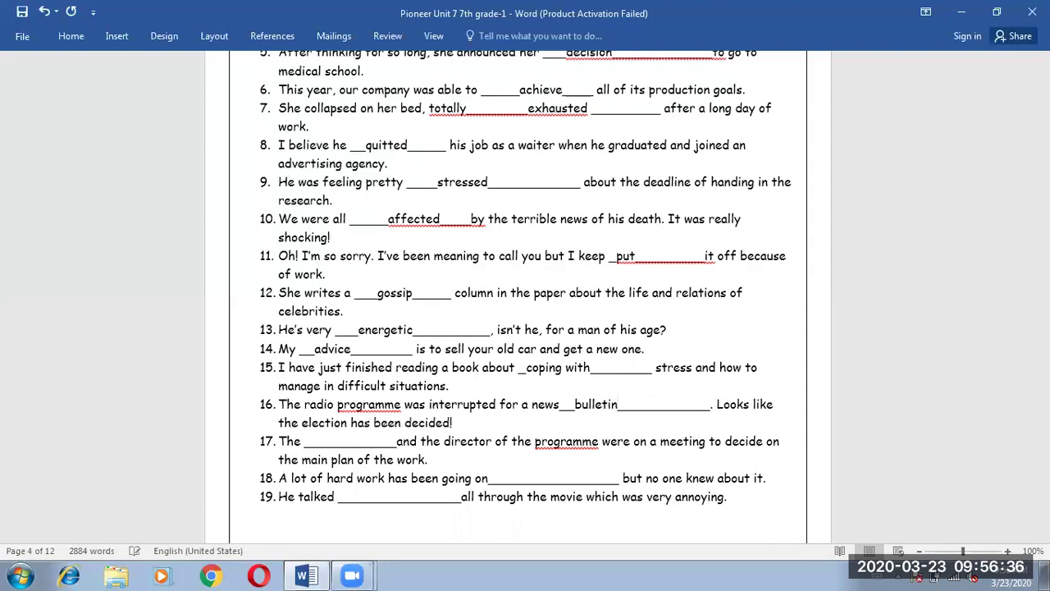
# Fill in the blank in sentence 17 with "producer" and the blank in sentence 18 with "behind the scene".
pyautogui.click(323, 444)
pyautogui.write('producer_')
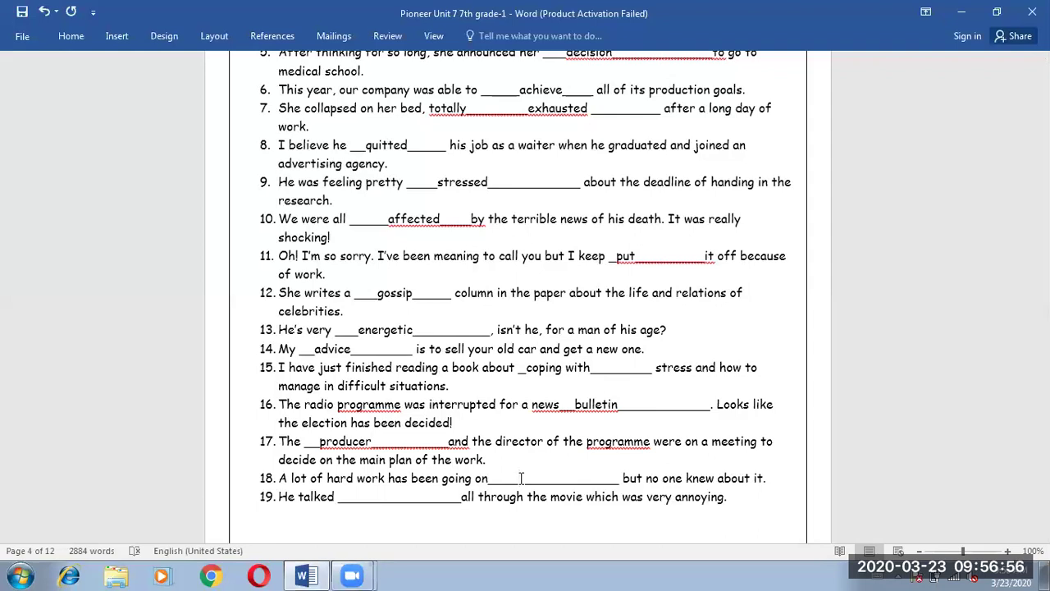
pyautogui.write('beh')
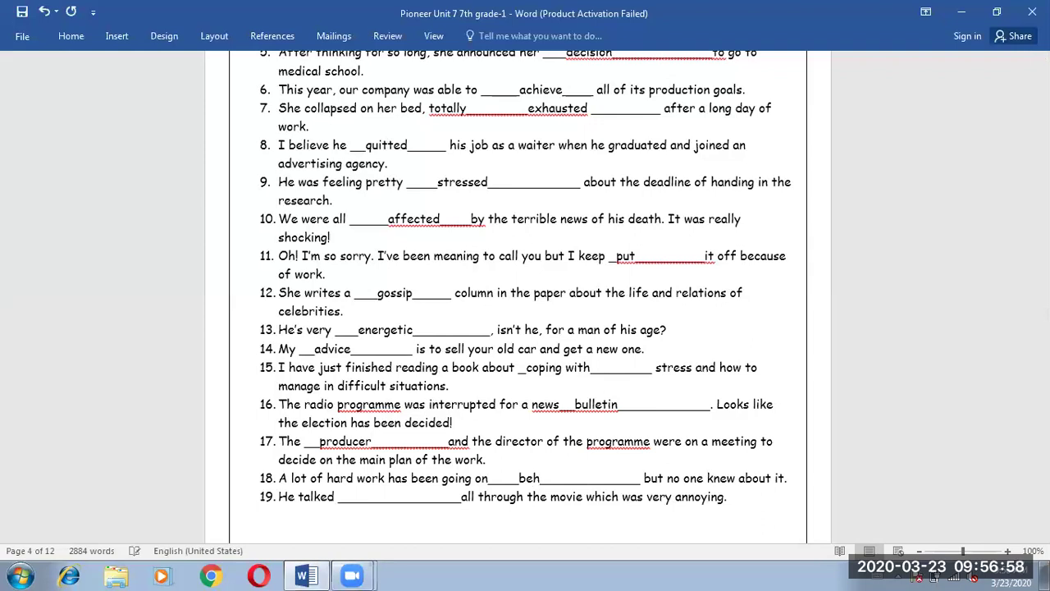
pyautogui.write('ind')
pyautogui.write(' the sc')
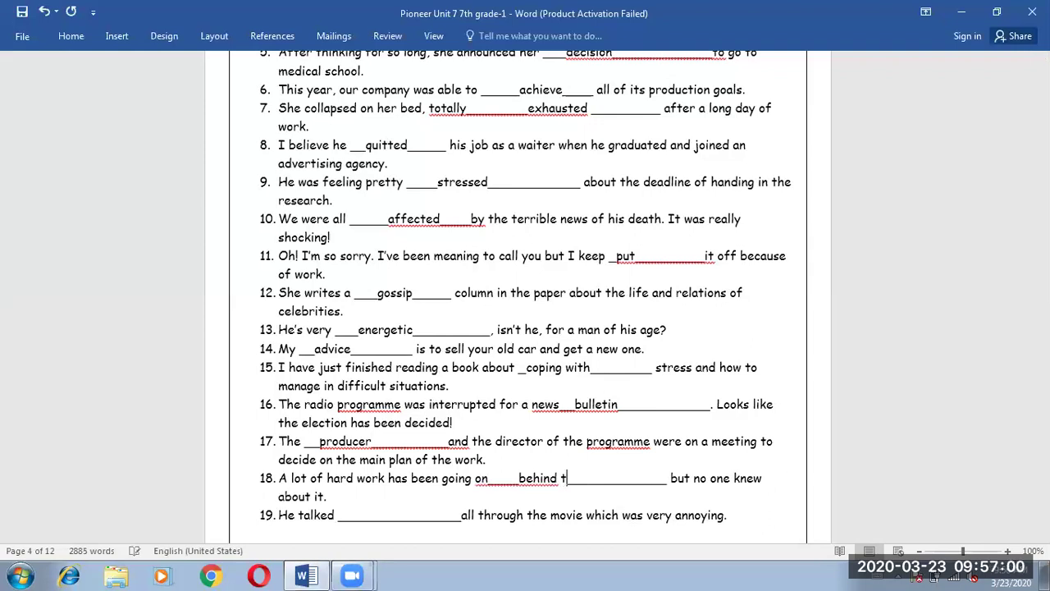
pyautogui.write('ene')
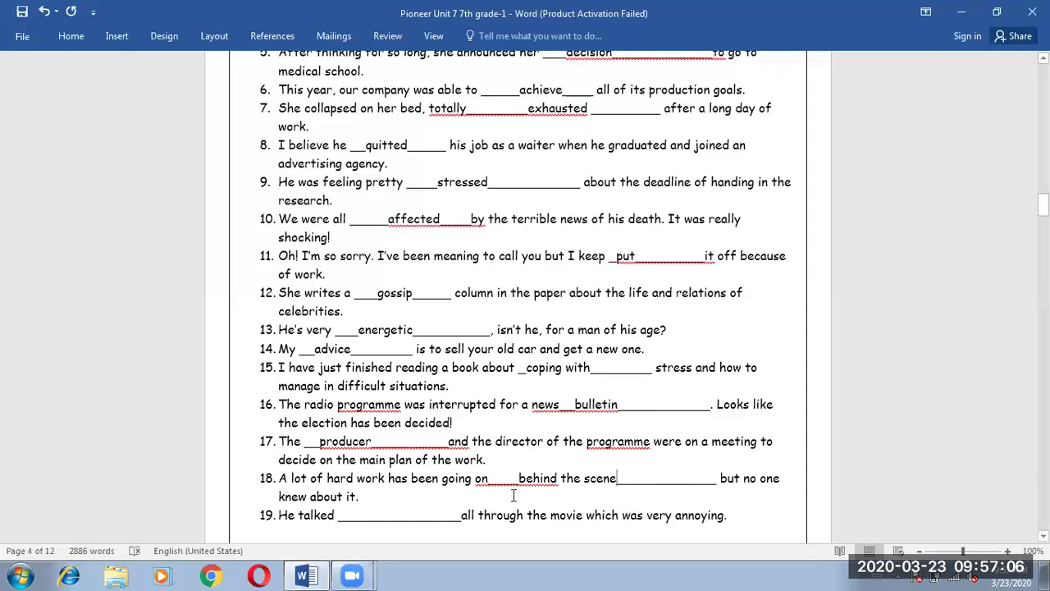
# Shorten the blank in sentence 19 by a few underscores and fill it in with "constantly".
pyautogui.click(392, 515)
pyautogui.press('BackSpace')
pyautogui.press('BackSpace')
pyautogui.press('BackSpace')
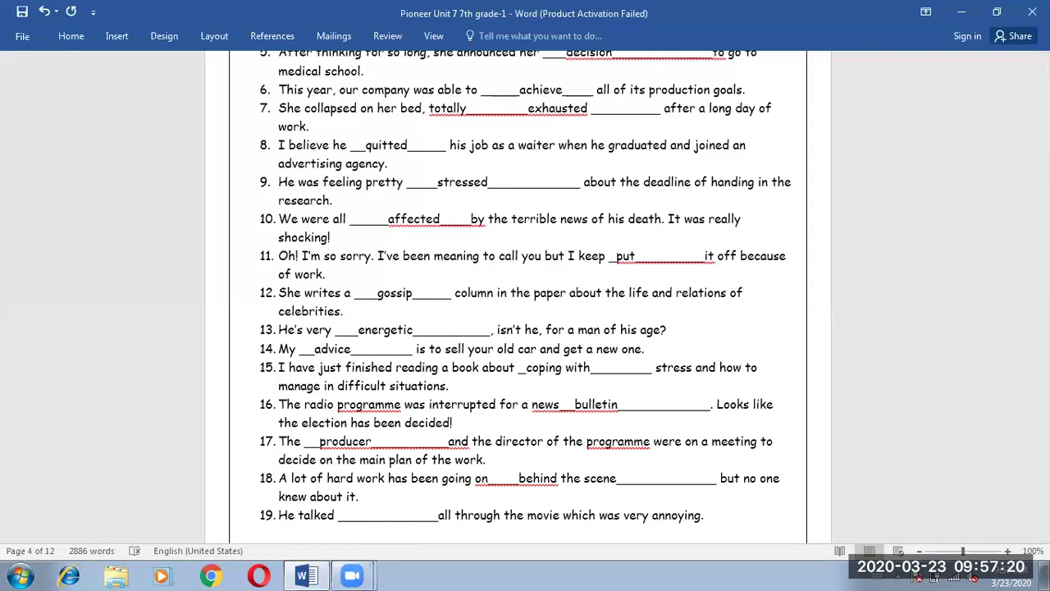
pyautogui.write('c')
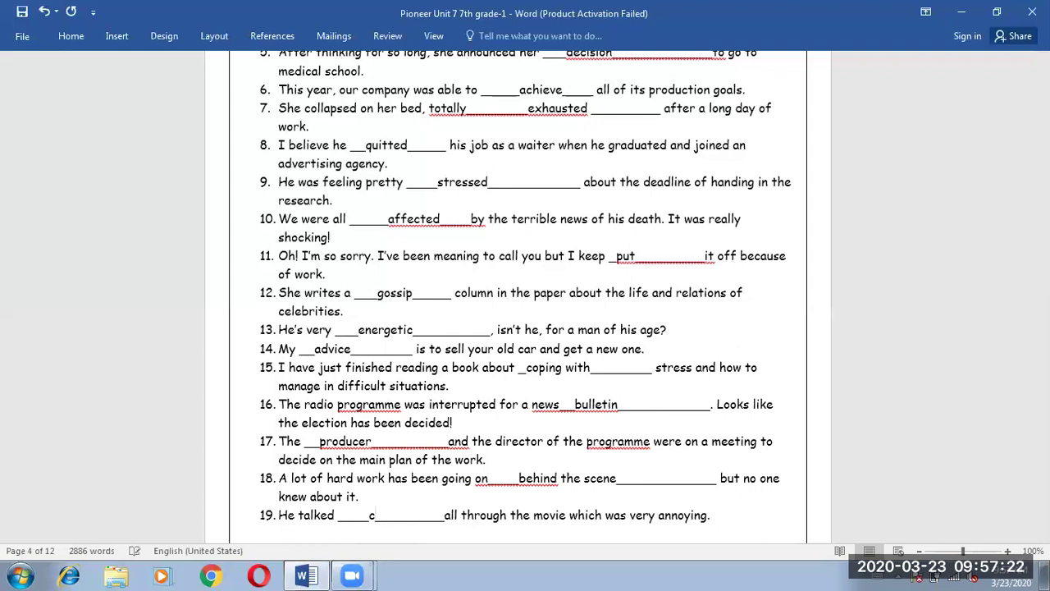
pyautogui.write('onsta')
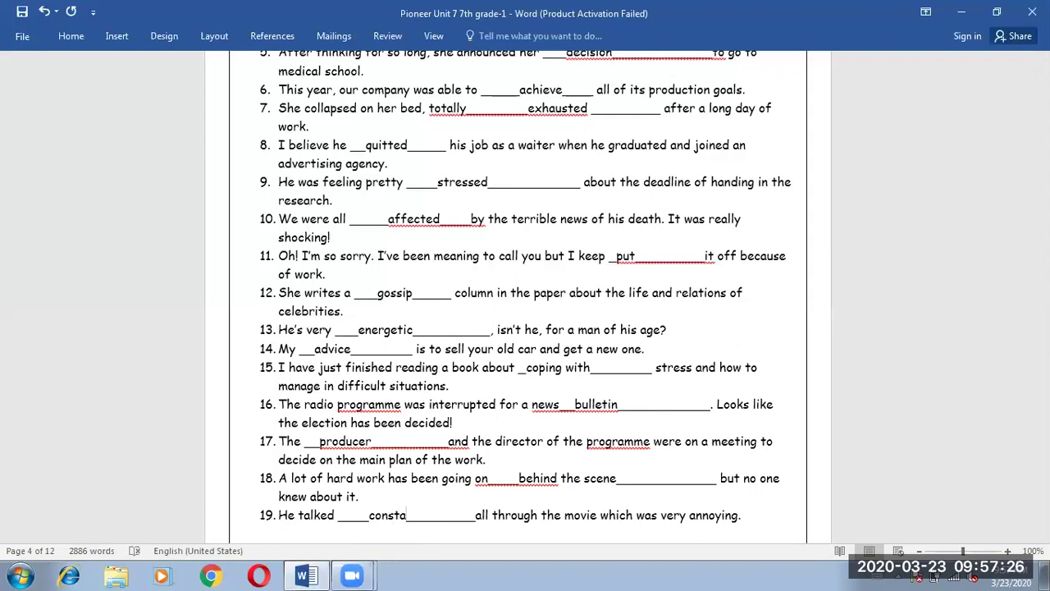
pyautogui.write('ntly')
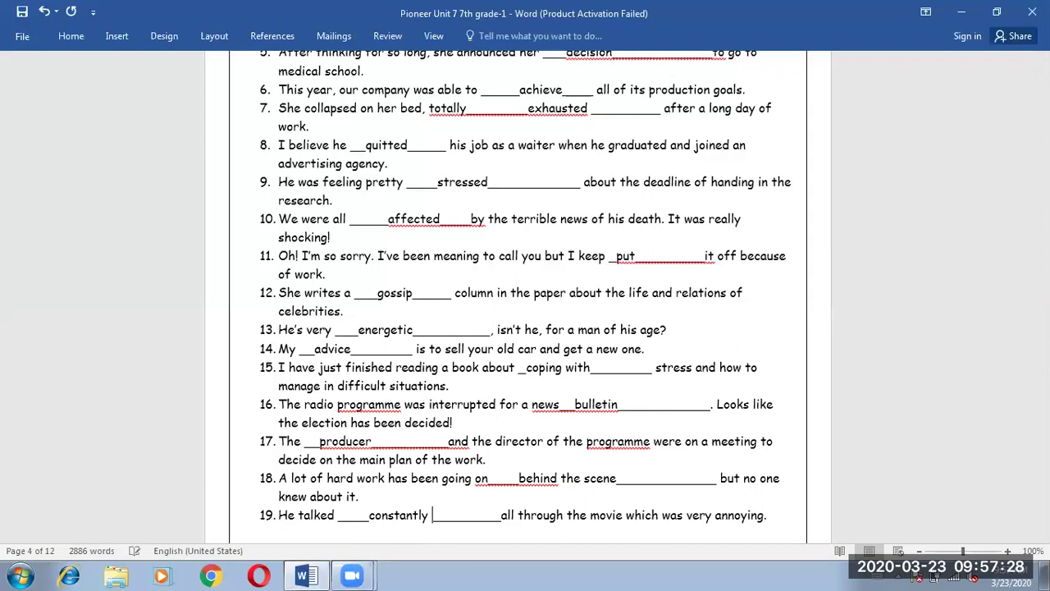